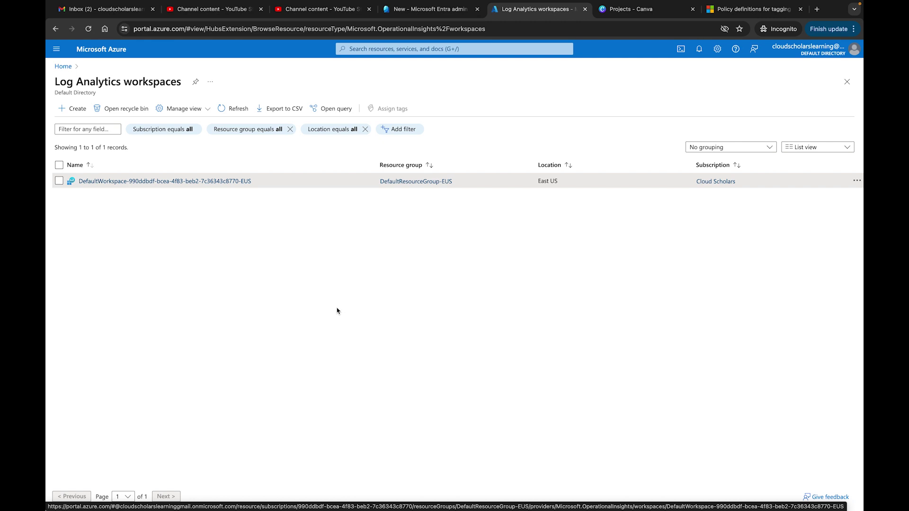
Step: Add the tag Environment with value Test to the default Log Analytics workspace and apply it
click(169, 181)
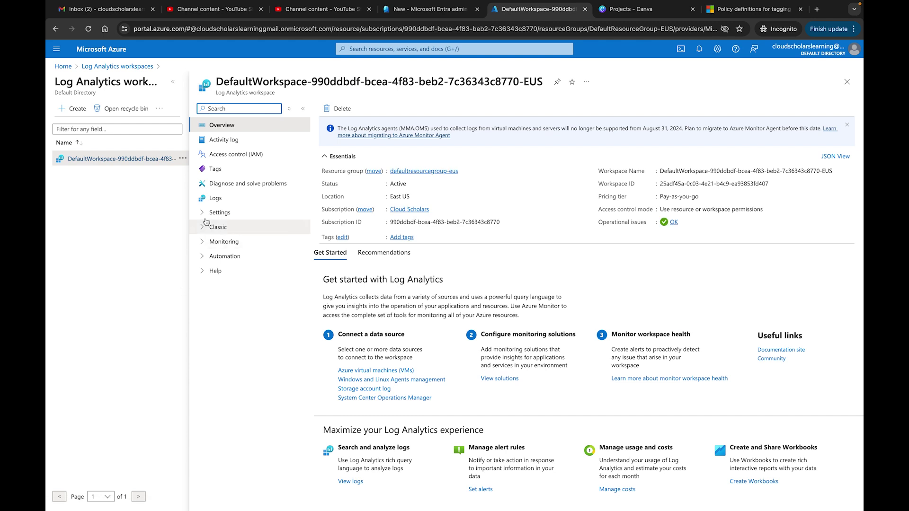
click(215, 171)
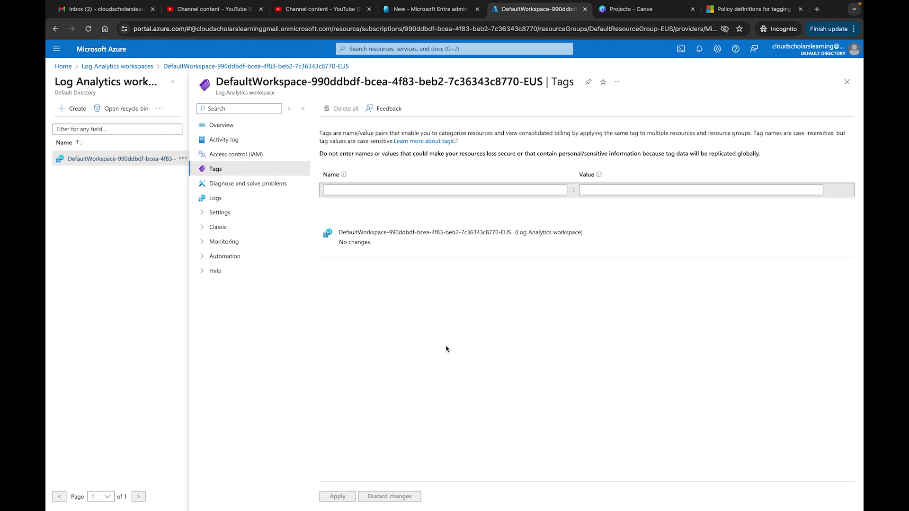
key(Tab)
text(Environment)
key(Tab)
text(Test)
key(Escape)
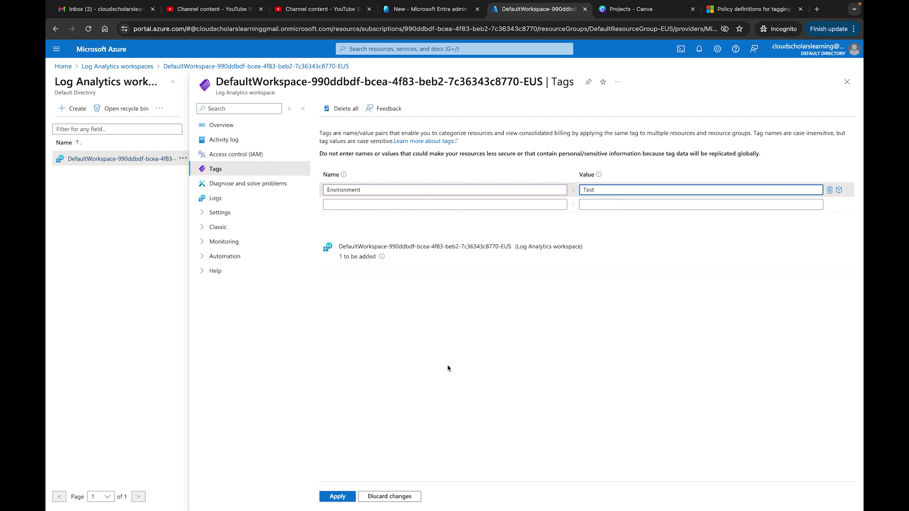
click(339, 501)
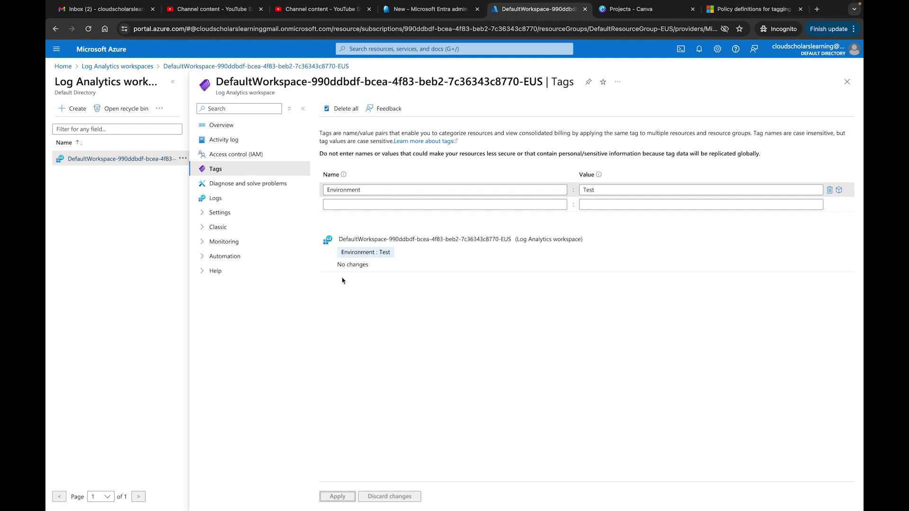
Step: Add a second tag, Region with value eastus, to the workspace and apply it
click(247, 126)
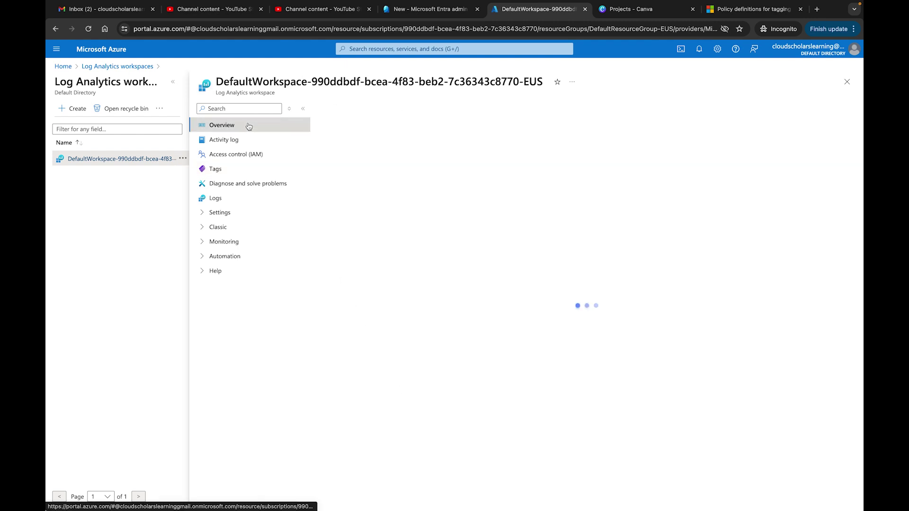
click(218, 169)
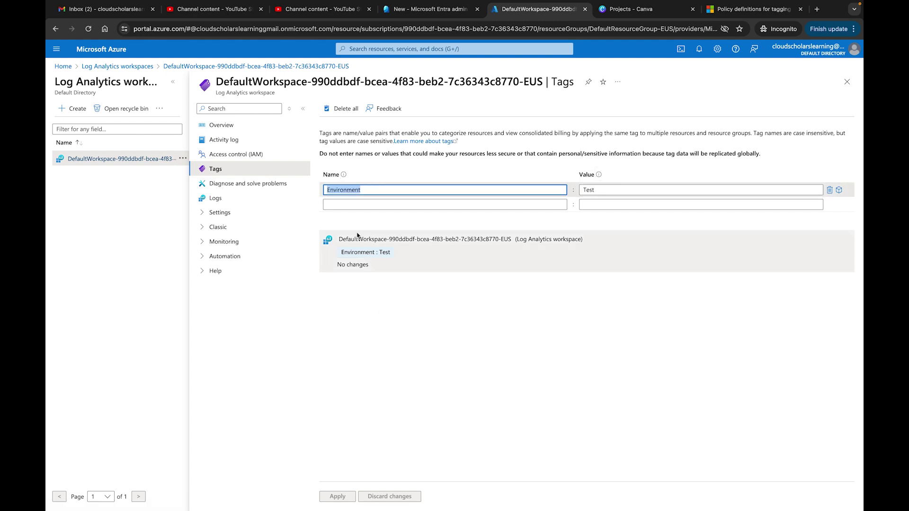
click(445, 205)
text(Region)
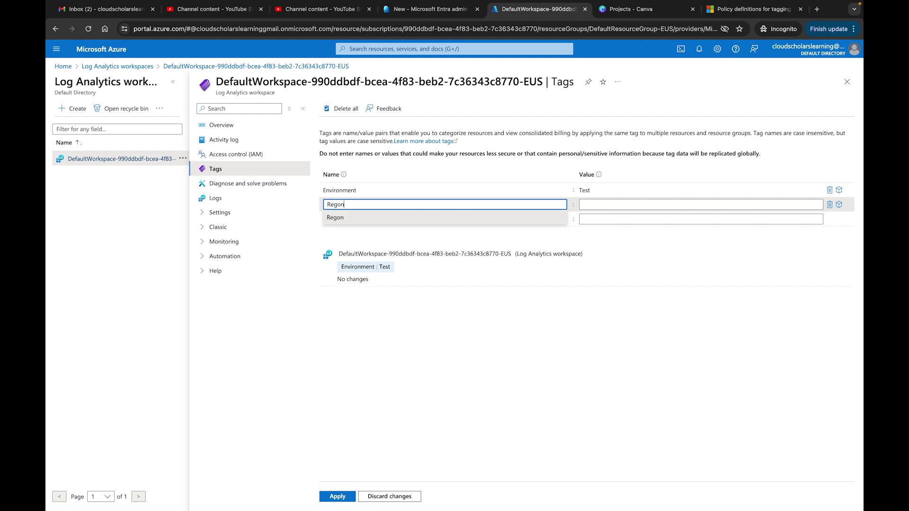
click(700, 204)
text(E)
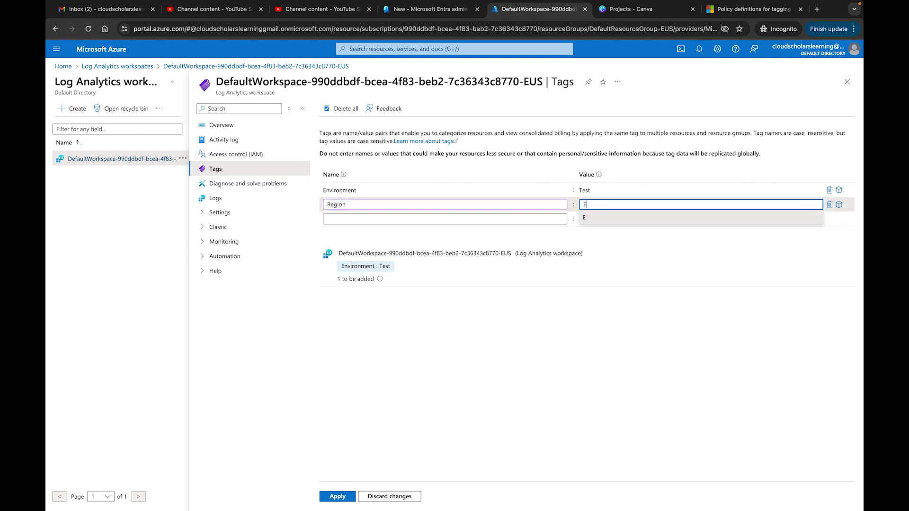
text(astUs)
key(BackSpace)
key(BackSpace)
key(BackSpace)
key(BackSpace)
key(BackSpace)
text(astus)
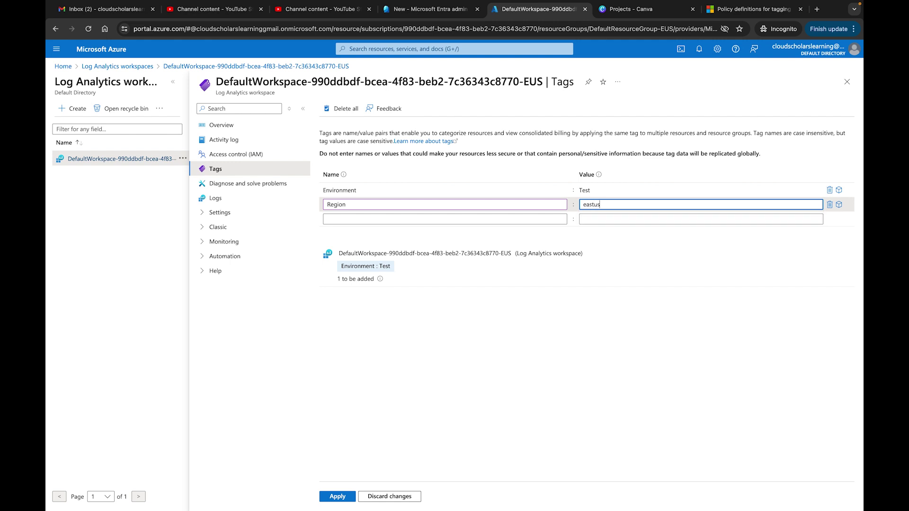
click(334, 495)
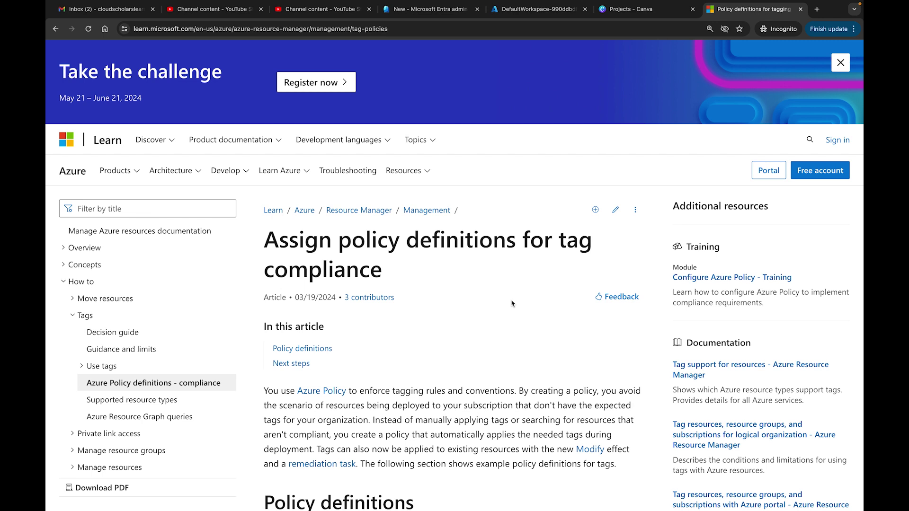
Step: Review the tag compliance policy definitions in the Microsoft Learn article, including their descriptions and modify, append and deny effects
scroll(512, 303, down, 6)
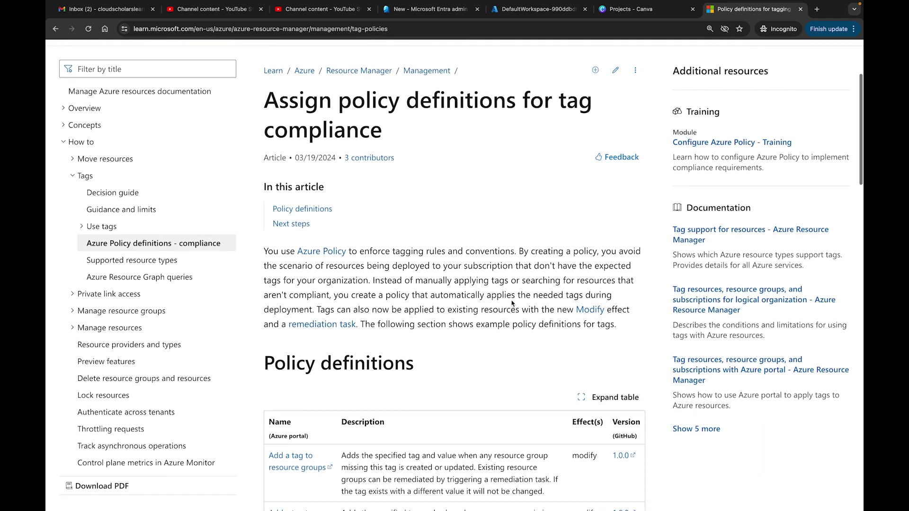
scroll(512, 301, down, 3)
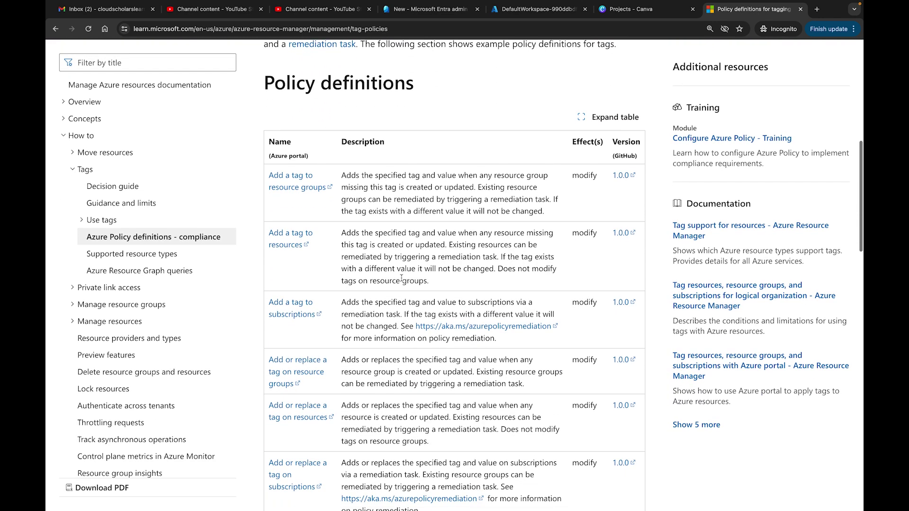
scroll(400, 278, up, 5)
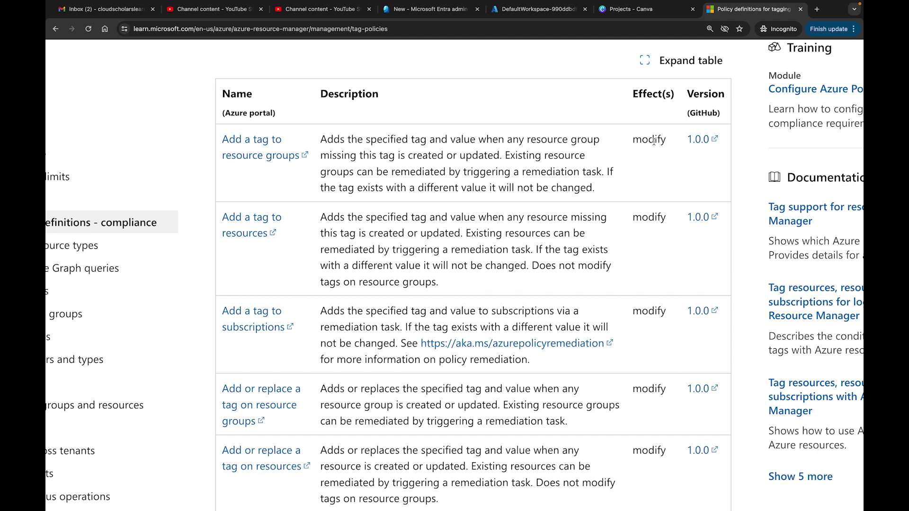
scroll(274, 182, down, 2)
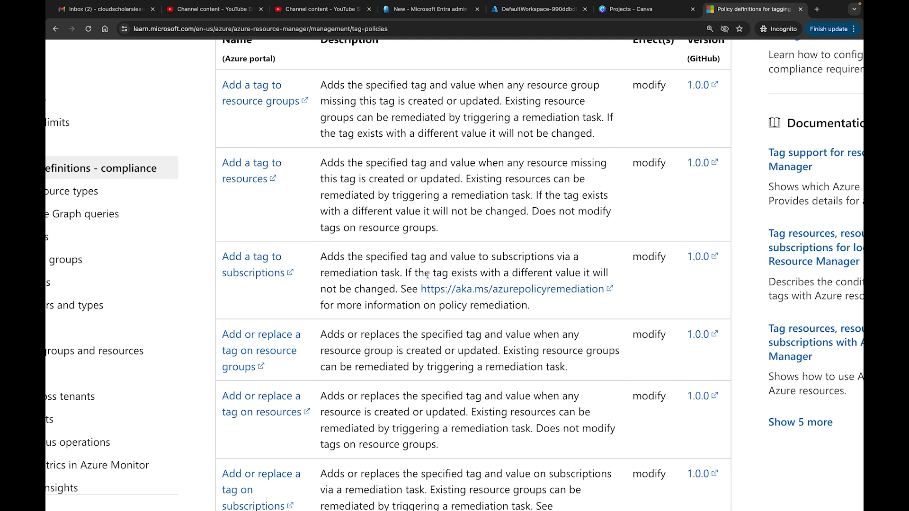
scroll(427, 274, down, 3)
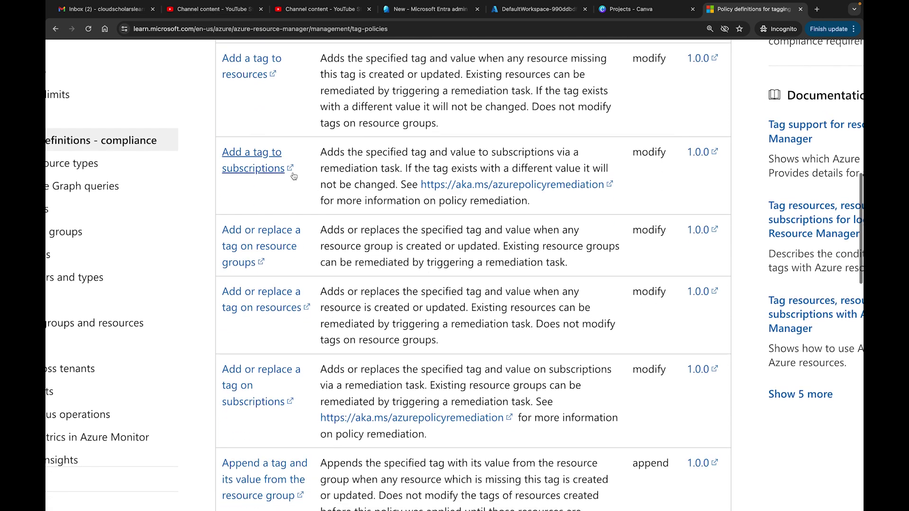
scroll(413, 299, down, 1)
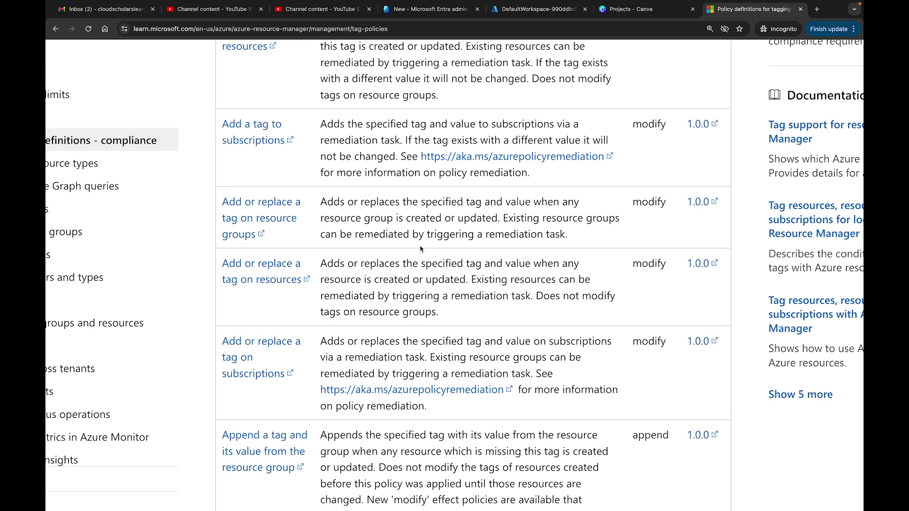
scroll(420, 249, down, 2)
scroll(661, 275, down, 5)
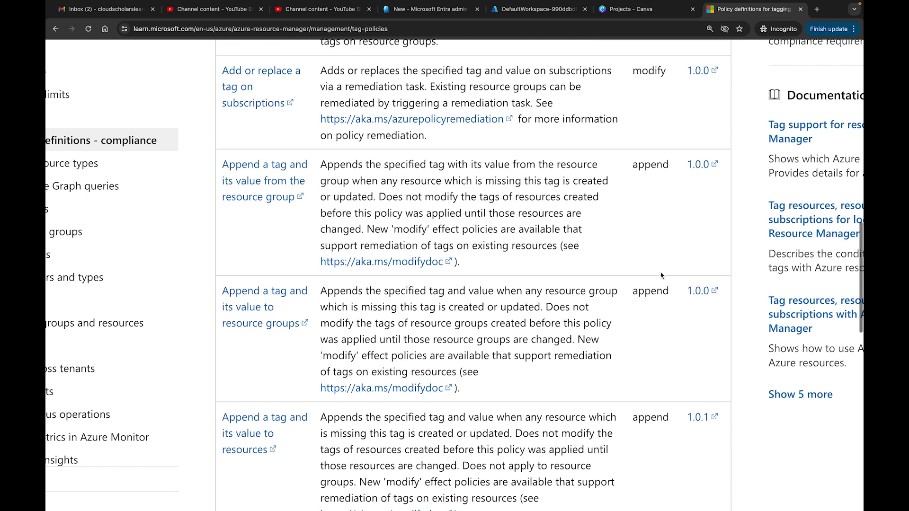
scroll(661, 276, down, 2)
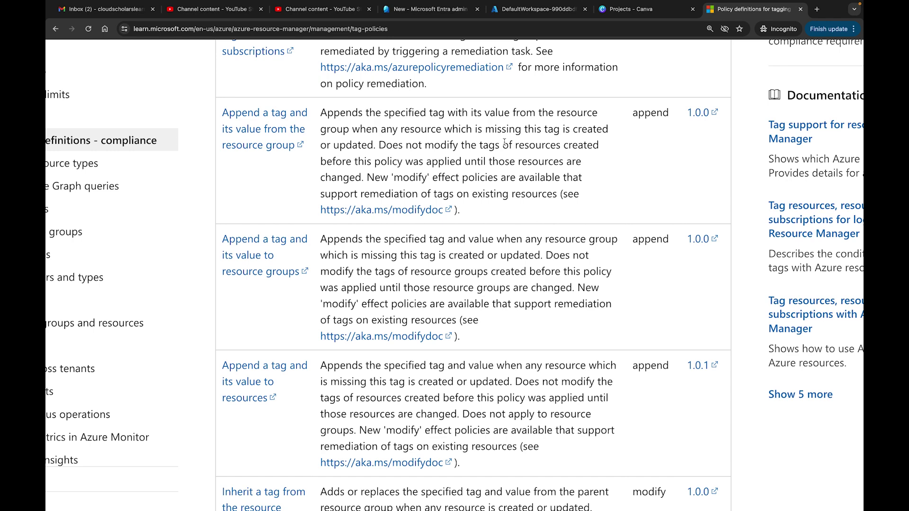
scroll(504, 142, down, 3)
scroll(537, 238, down, 5)
scroll(536, 237, down, 3)
scroll(537, 240, down, 3)
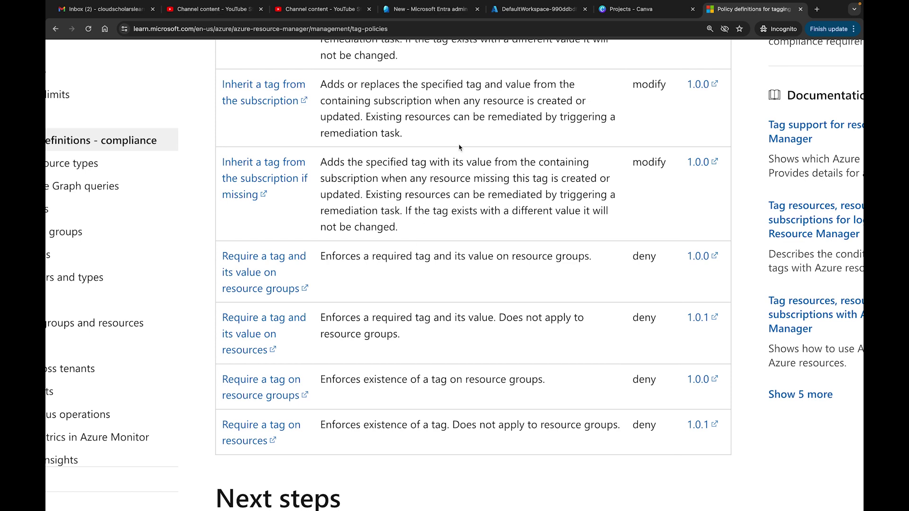
Step: Switch back to the Azure portal, find the Policy service and open its policy definitions
click(551, 13)
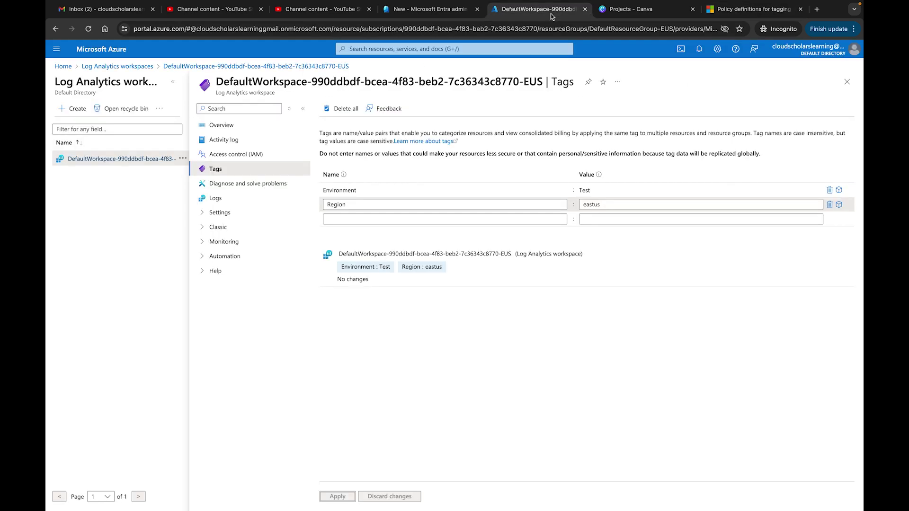
click(441, 48)
text(polic)
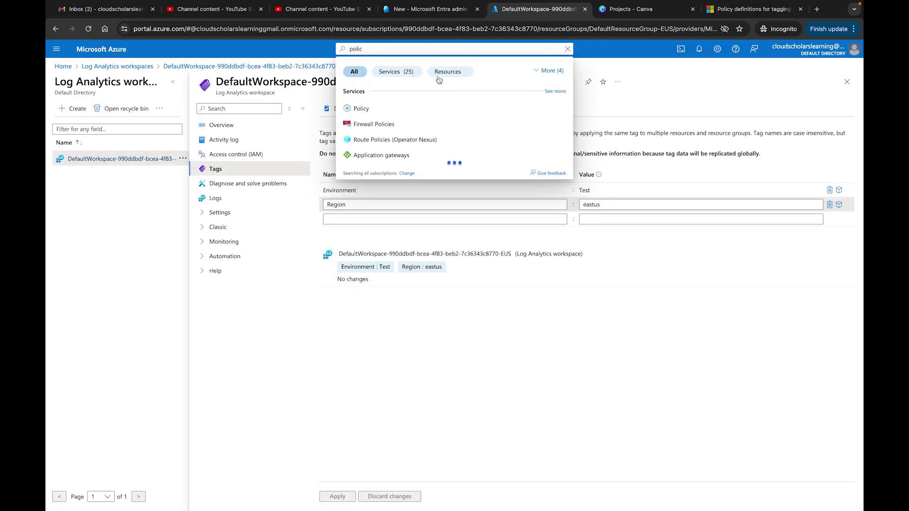
click(392, 111)
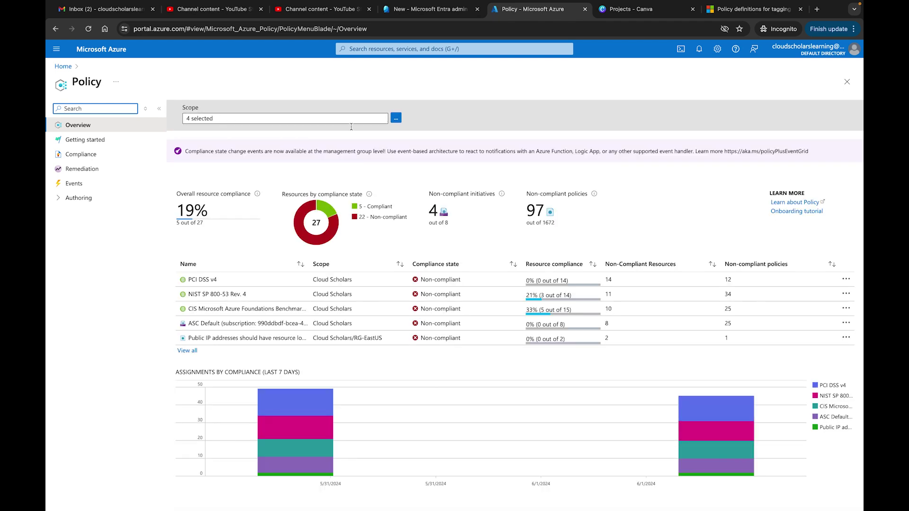
click(77, 199)
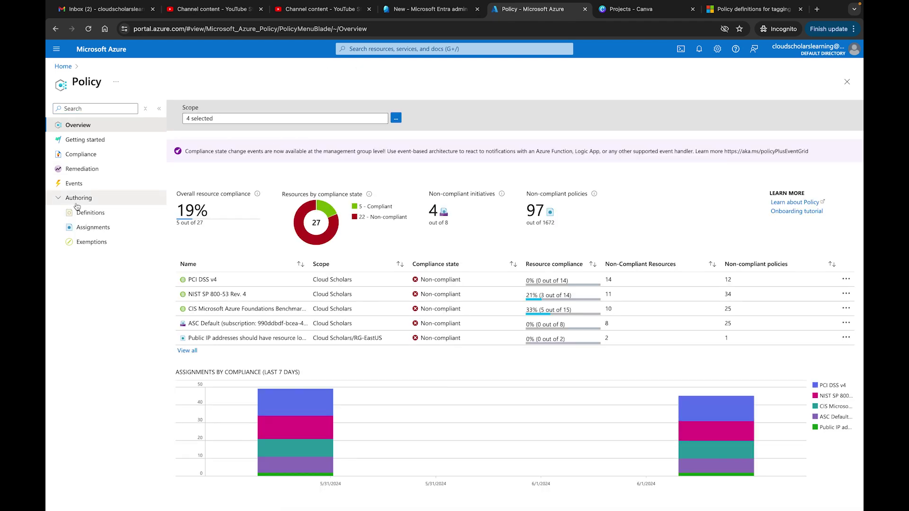
click(83, 213)
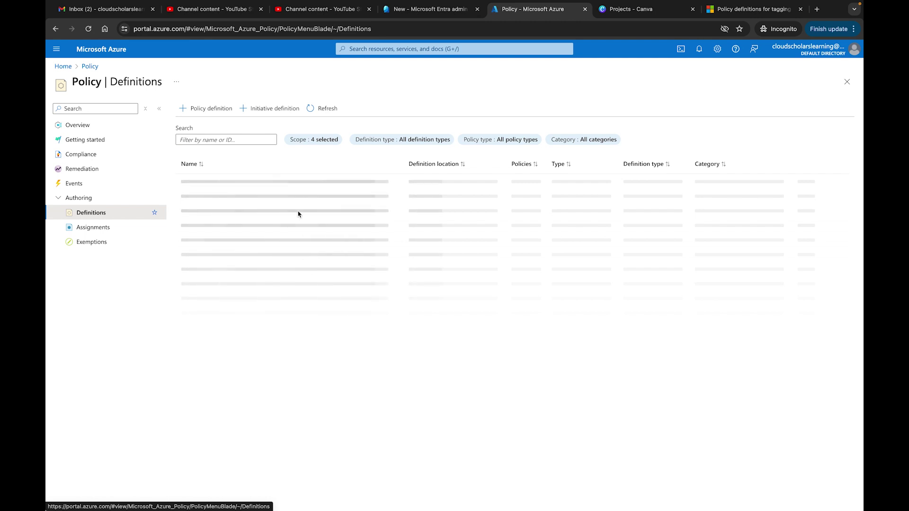
Step: Filter the policy definitions by the name "Require a tag"
key(Tab)
key(shift+Tab)
key(shift+Tab)
text(Require)
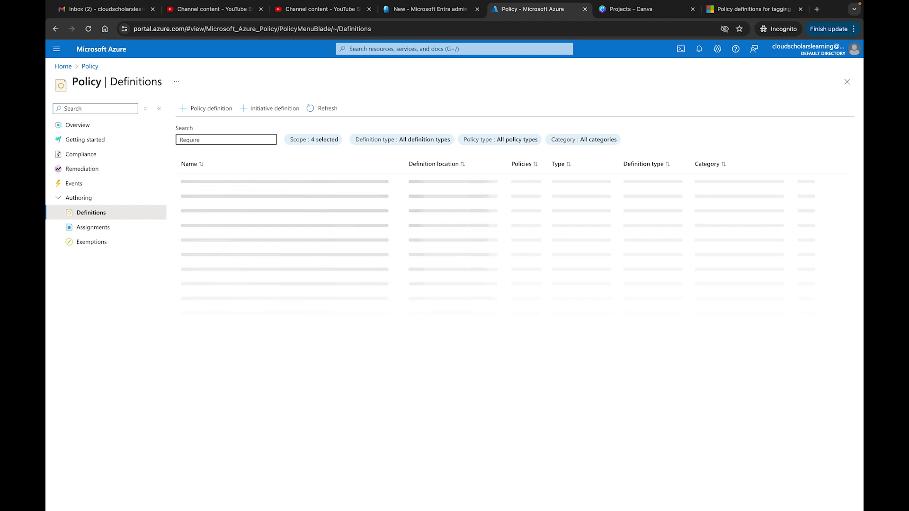
text( a tag)
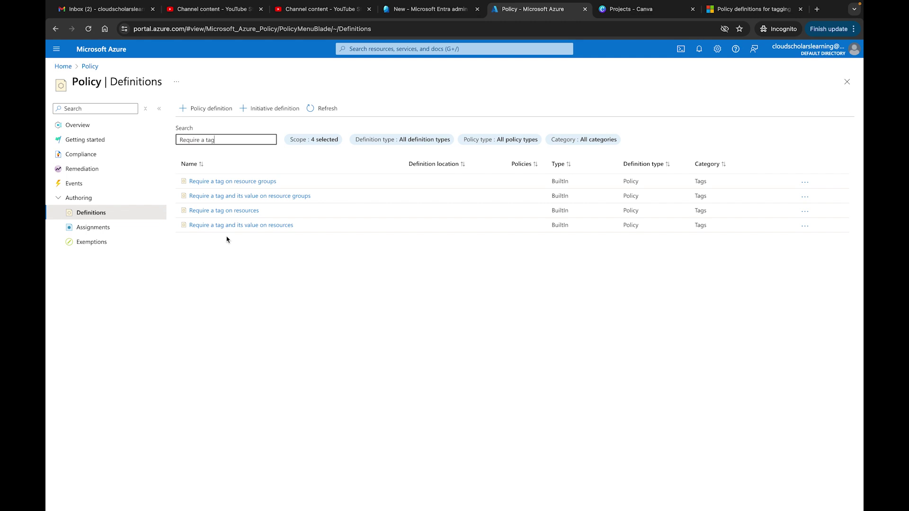
Step: Open the "Require a tag and its value on resources" definition and start assigning the policy
click(227, 240)
scroll(227, 240, up, 3)
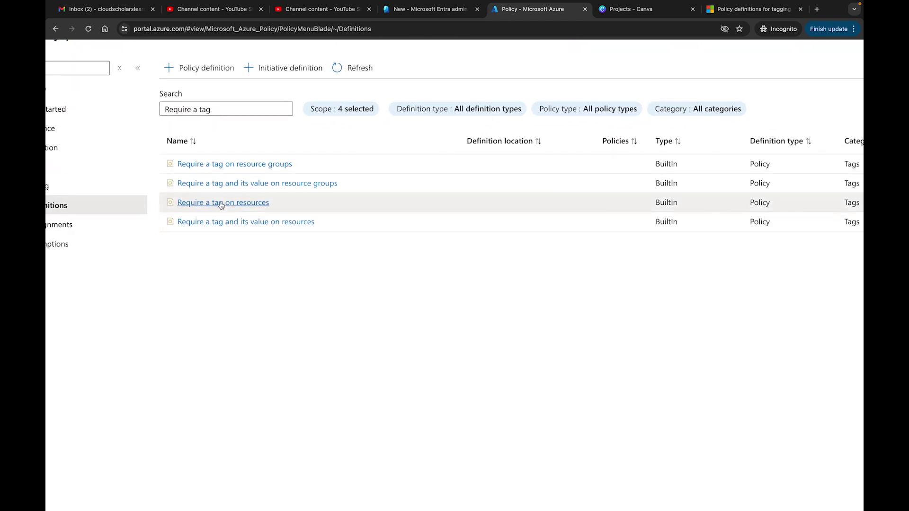
scroll(220, 207, down, 3)
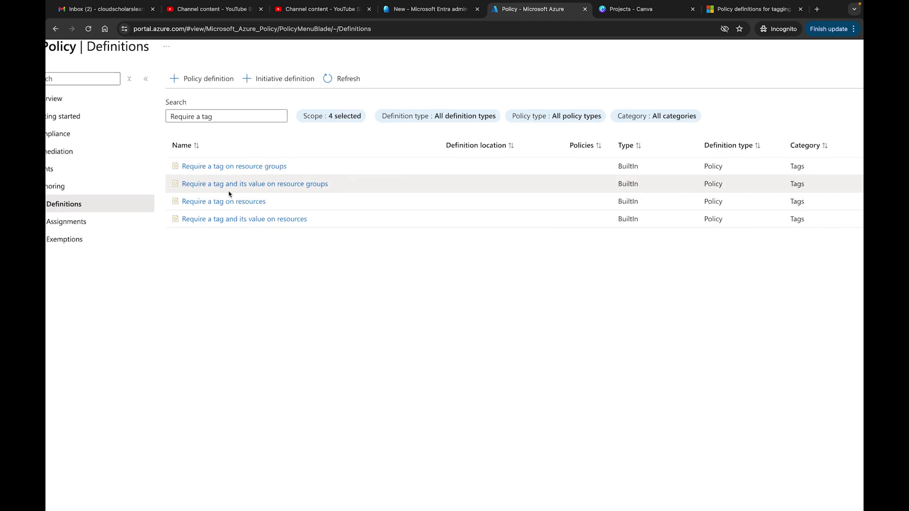
click(229, 226)
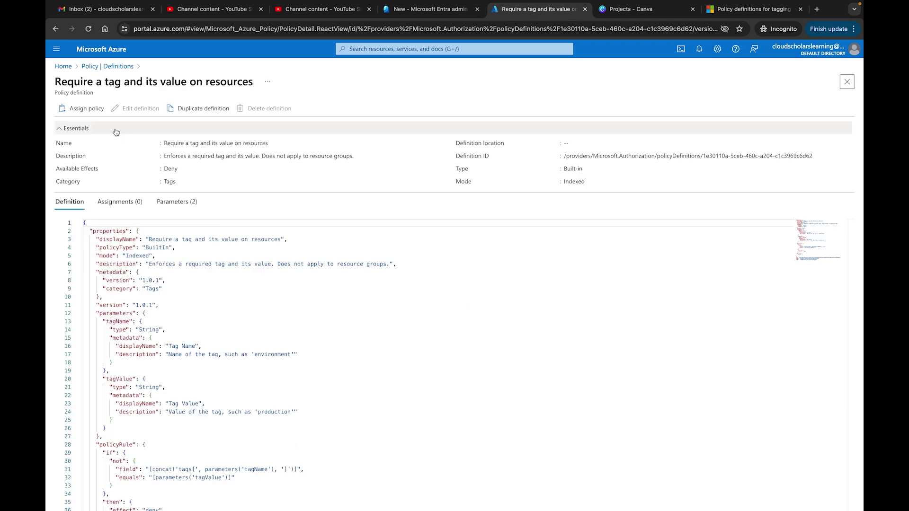
click(92, 111)
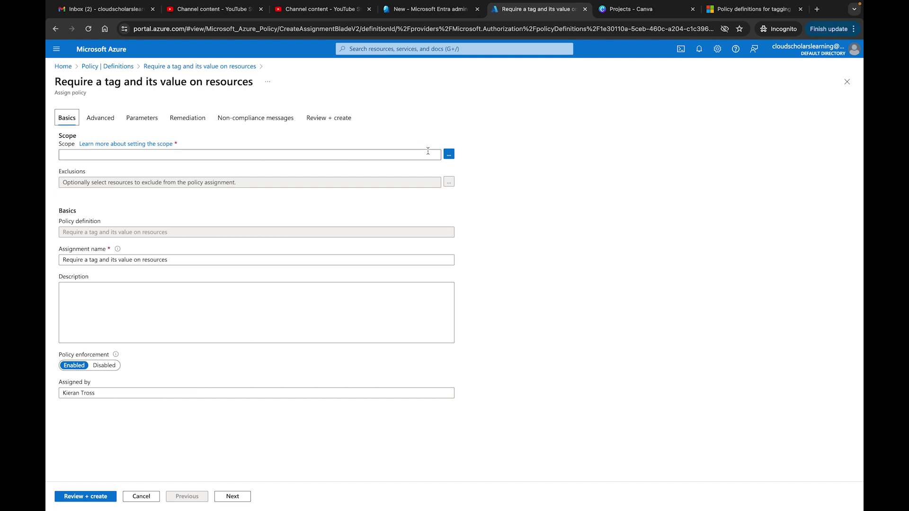
Step: Set the policy assignment scope to the Cloud Scholars subscription and the RG-EastUS resource group
click(449, 154)
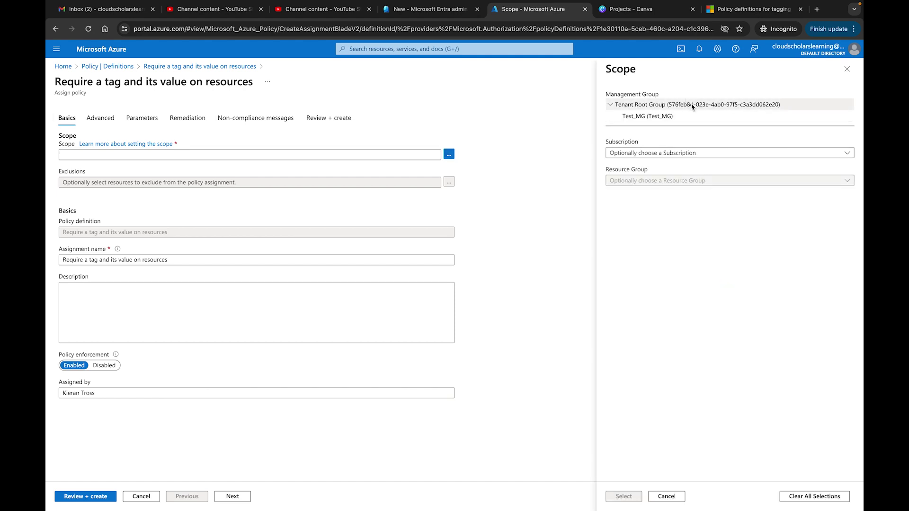
click(706, 153)
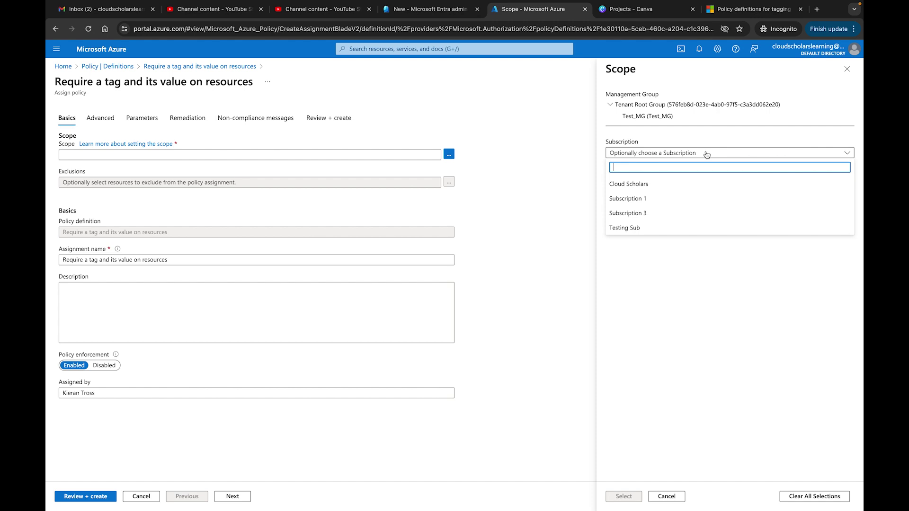
click(668, 188)
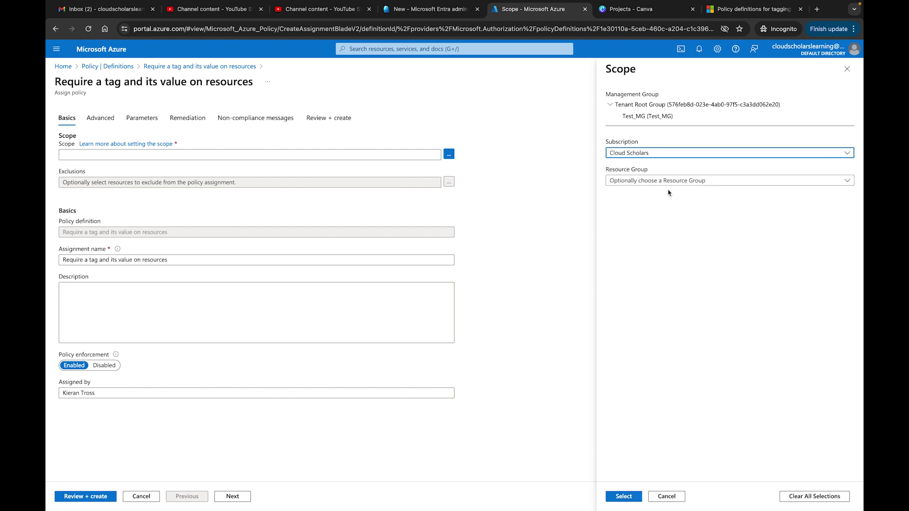
click(656, 184)
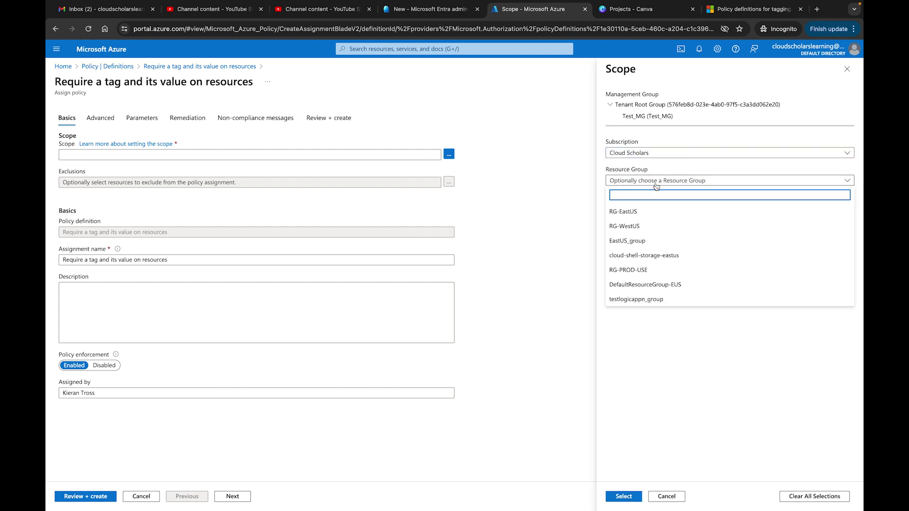
click(634, 212)
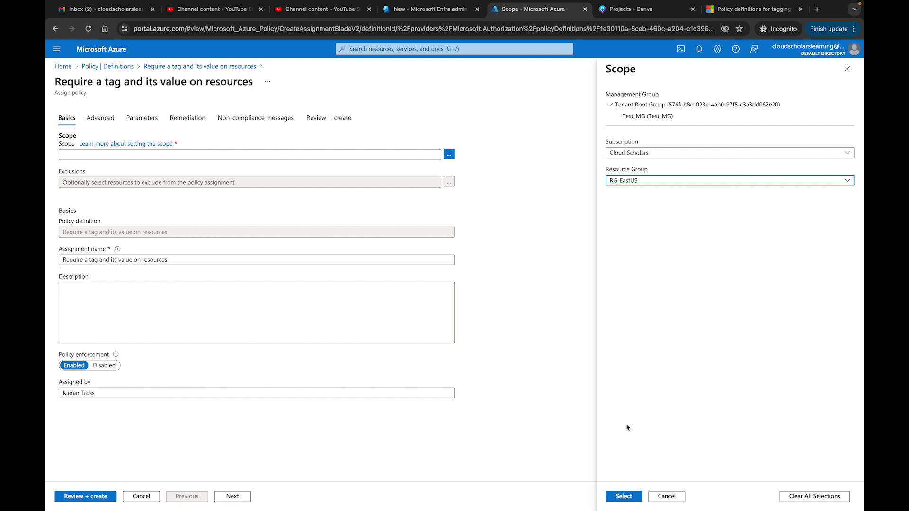
click(621, 496)
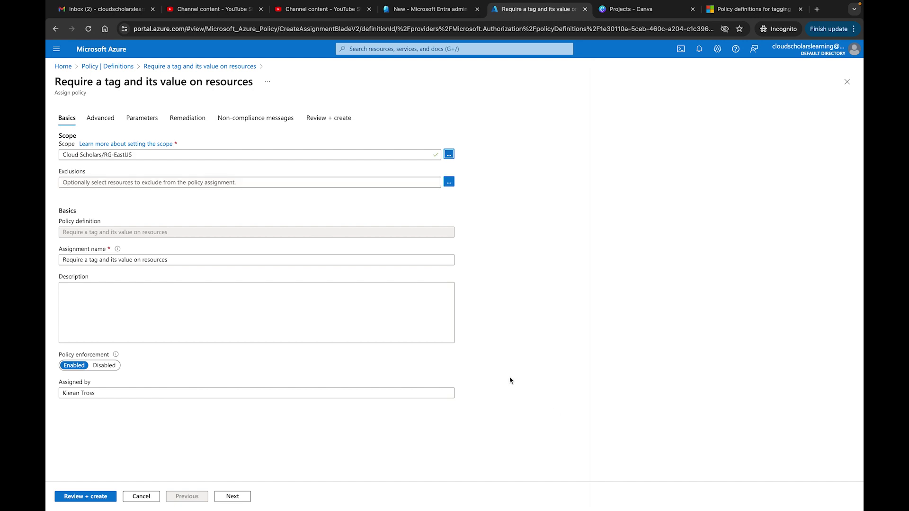
Step: Set the assignment parameters to tag name "Environment" and tag value "test", leaving the advanced settings at their defaults
click(231, 496)
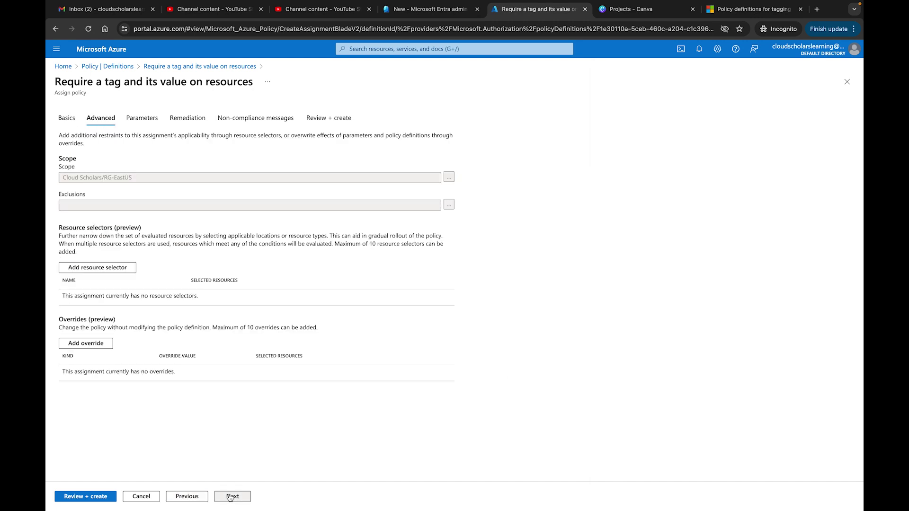
click(231, 497)
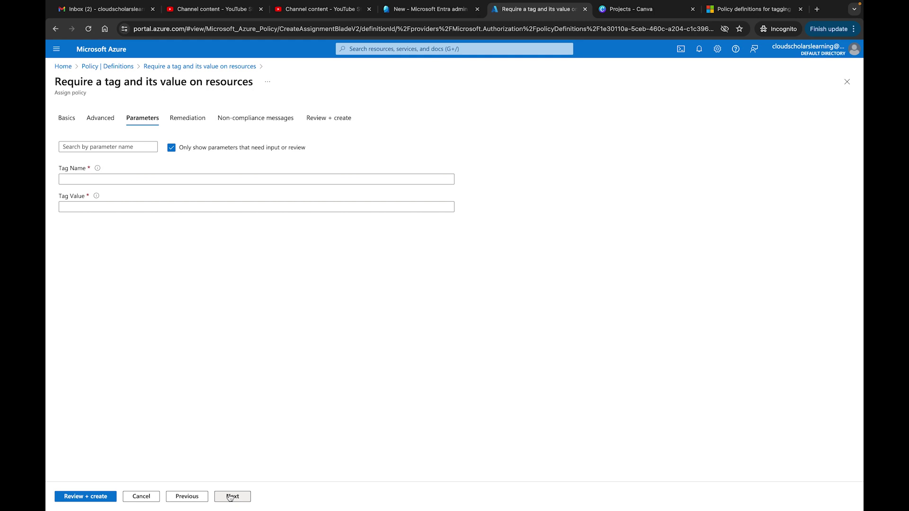
key(Tab)
key(Tab)
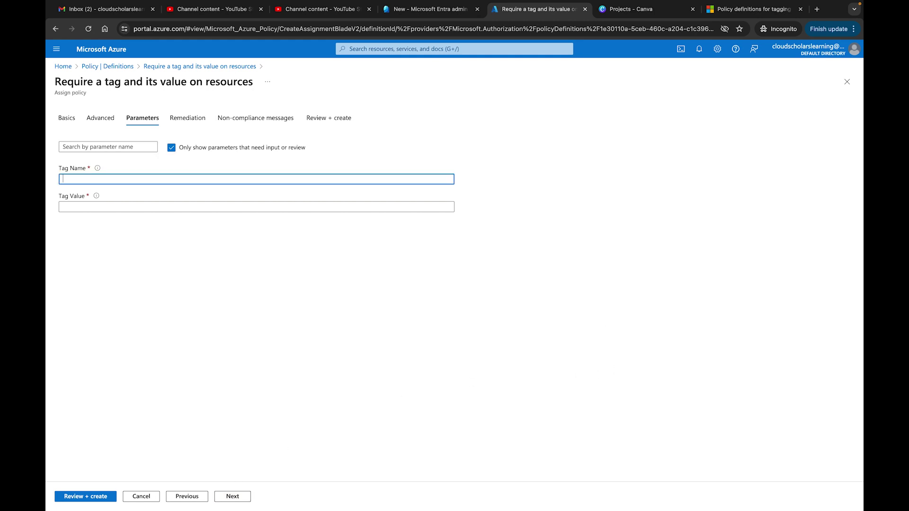
text(environmen)
key(Tab)
text(test)
click(64, 179)
key(Delete)
text(E)
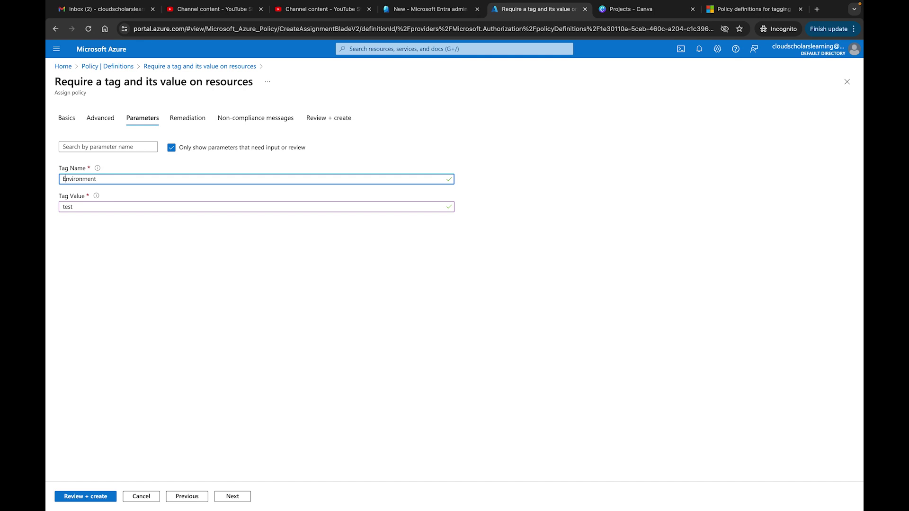
Step: Add the non-compliance message "You did not put a tag on this resource." and create the policy assignment
click(237, 497)
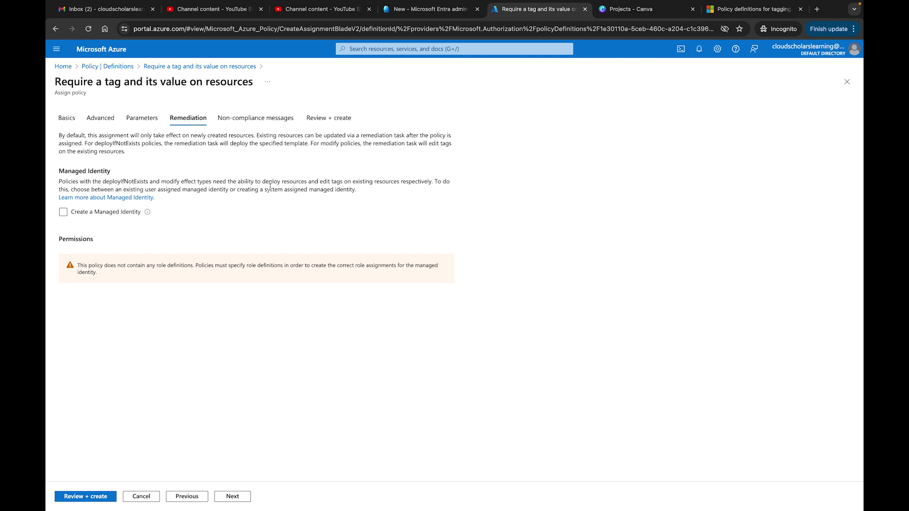
click(230, 495)
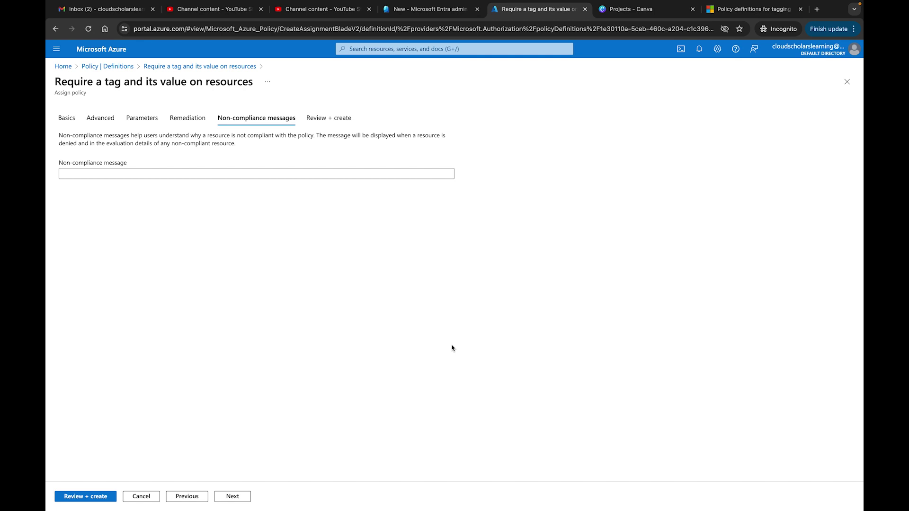
text(You )
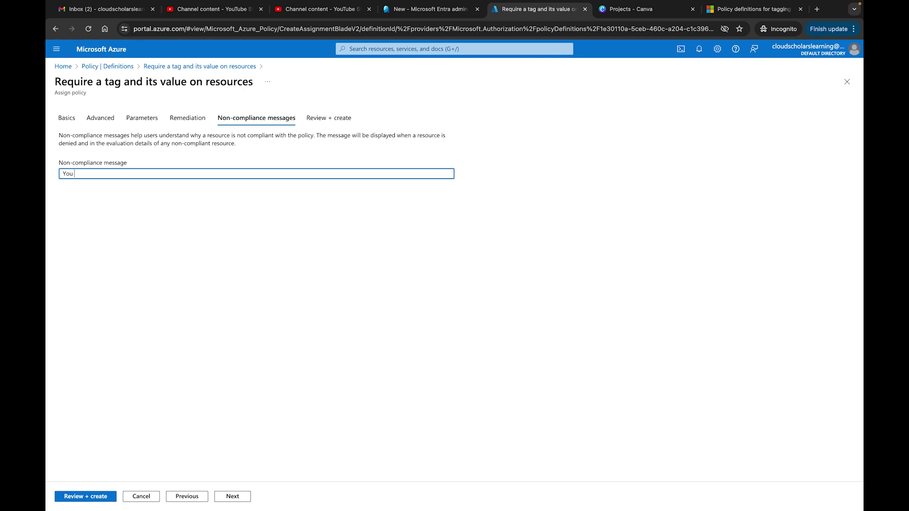
text(did not put a tag on this resource.)
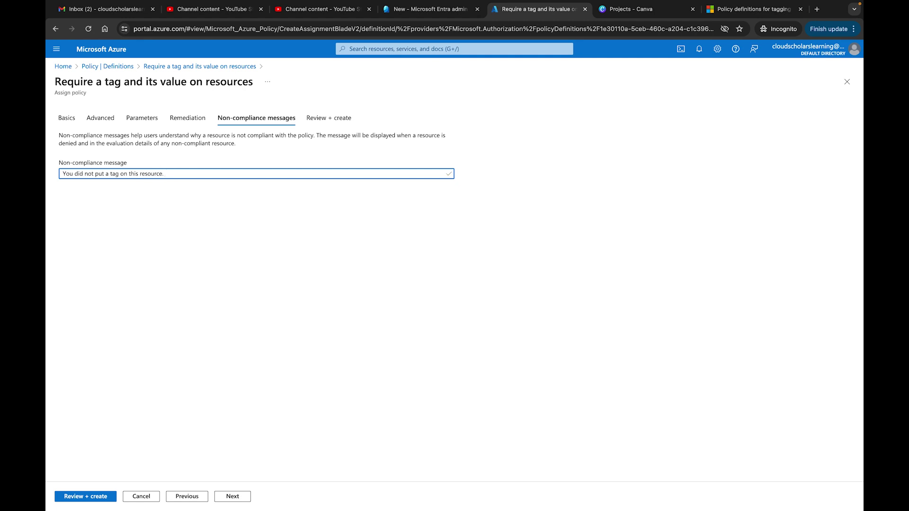
click(232, 496)
click(74, 497)
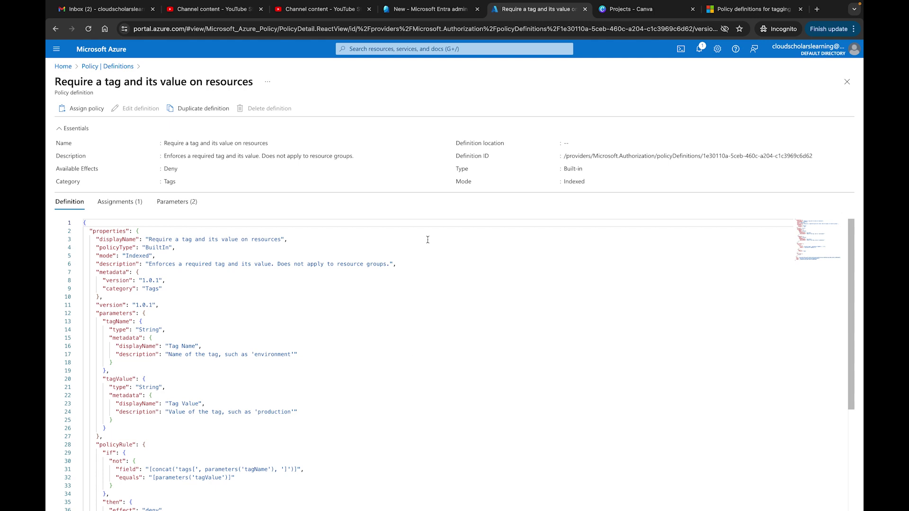
Step: Start a PowerShell Cloud Shell session on the Cloud Scholars subscription without a storage account
click(680, 53)
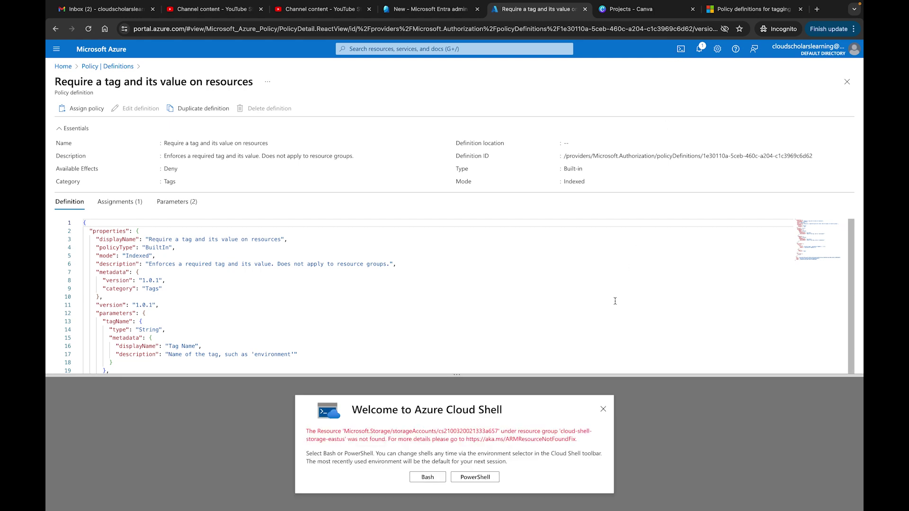
click(465, 477)
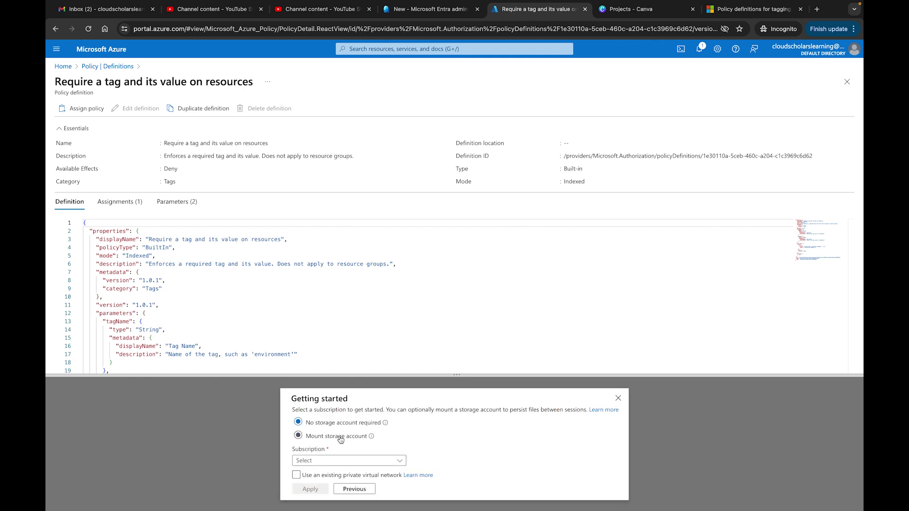
click(387, 464)
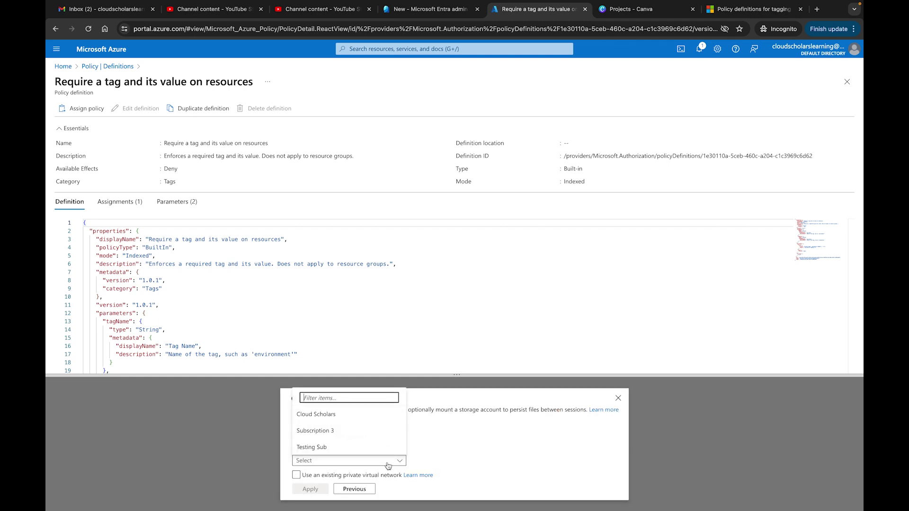
click(347, 417)
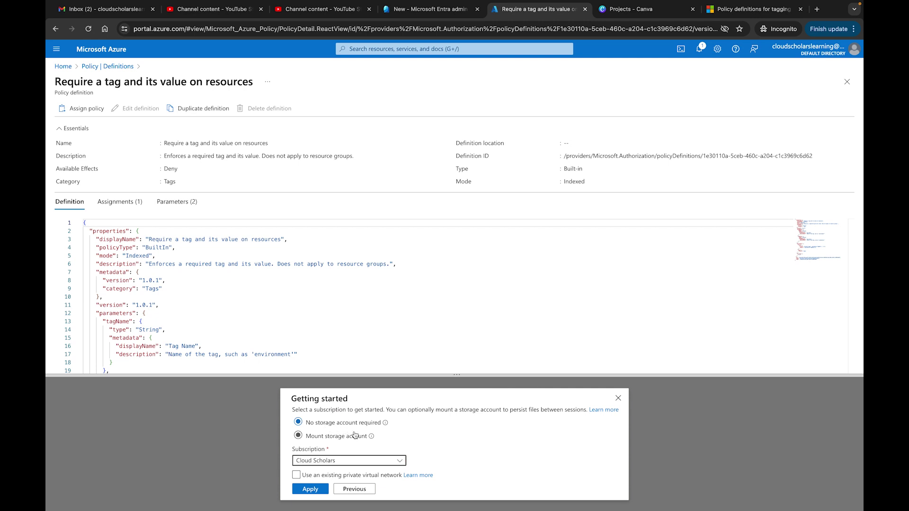
click(310, 491)
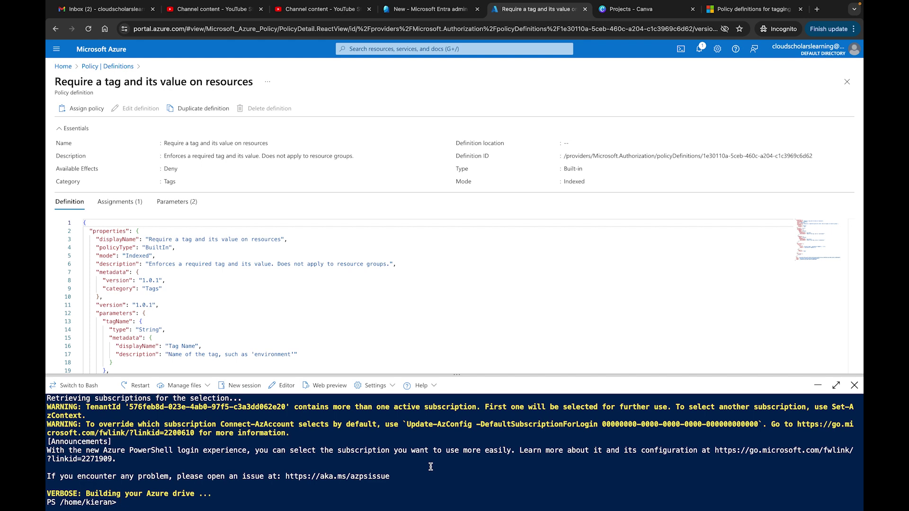
Step: Run Start-AzPolicyComplianceScan in the Cloud Shell to trigger a policy compliance scan
text(Start-AzPo)
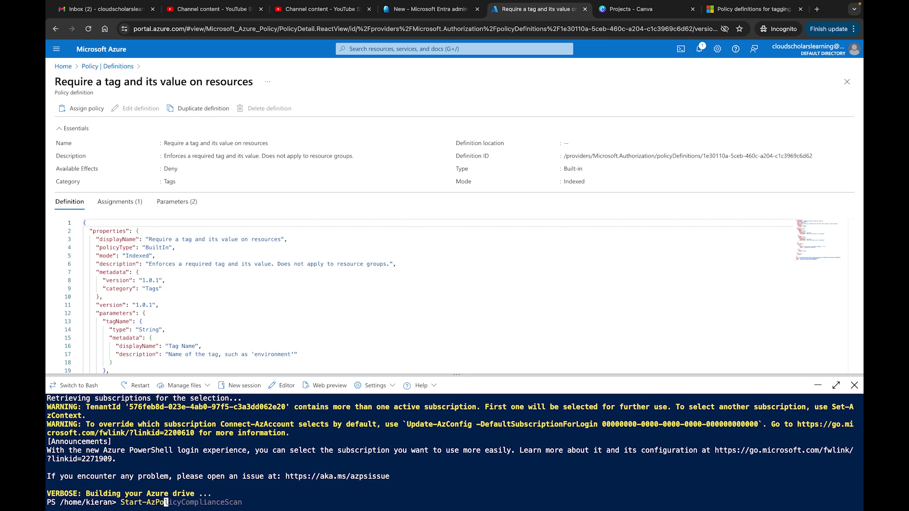
text(licyComplianceScan)
key(Return)
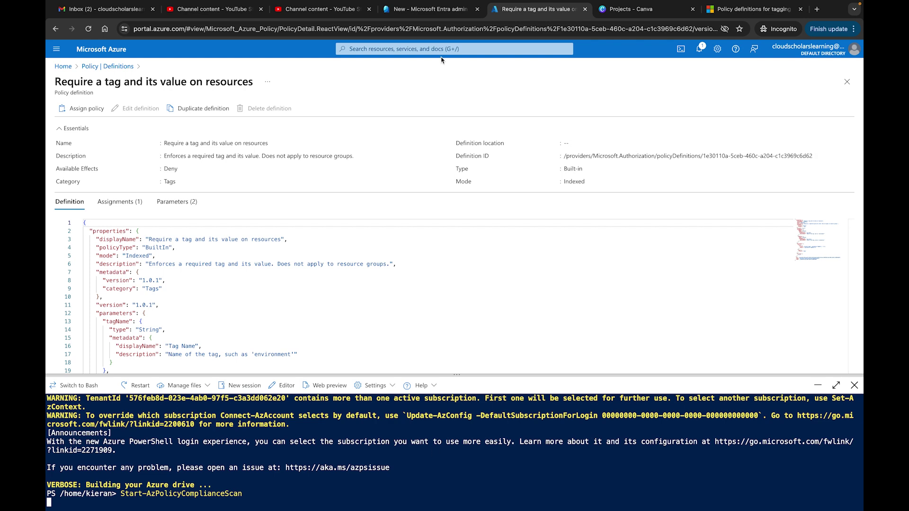
Step: Open the "Require a tag and its value on resources" assignment among the policy assignments and view its compliance
click(136, 69)
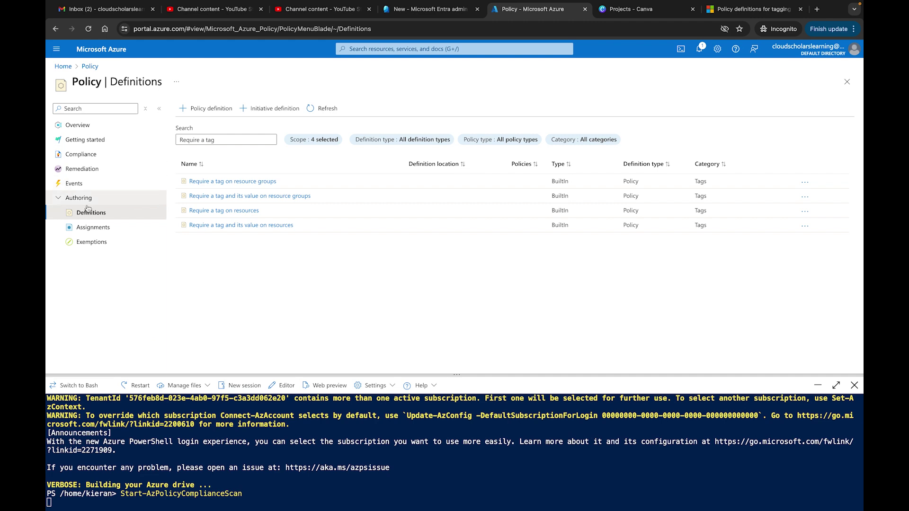
click(83, 226)
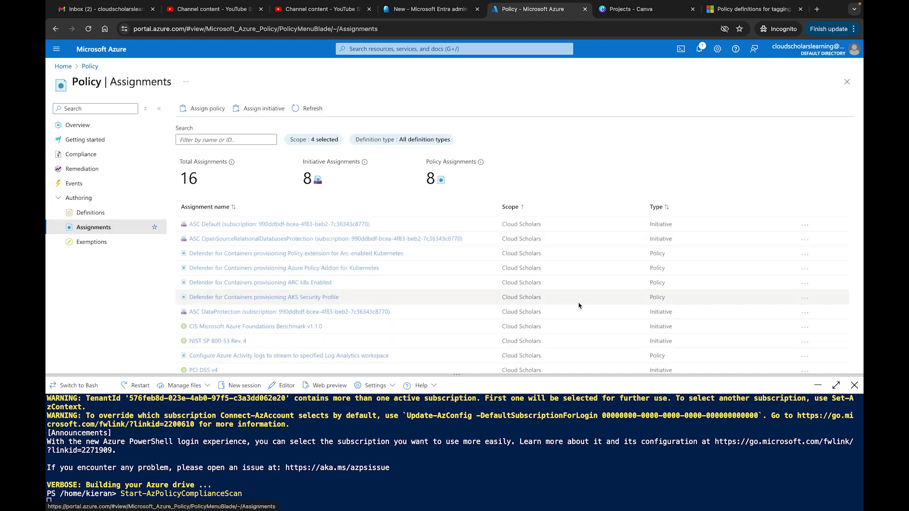
scroll(352, 275, down, 2)
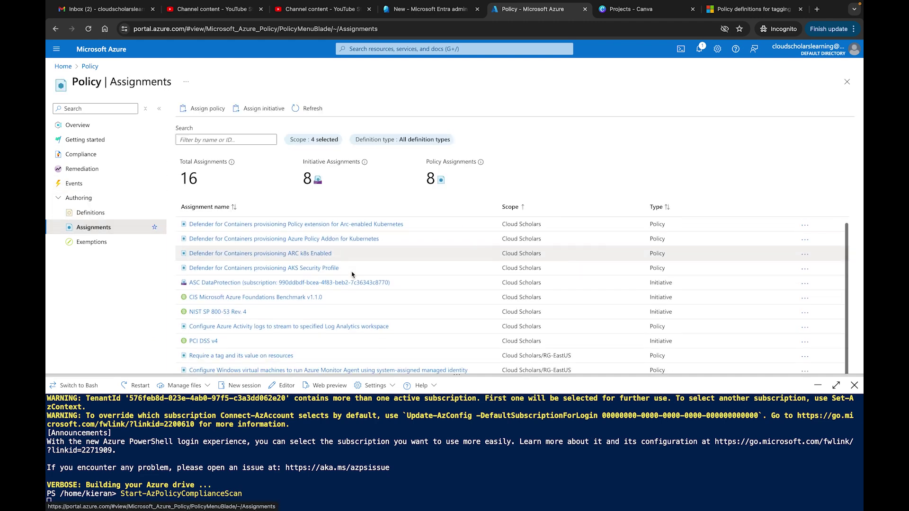
click(251, 358)
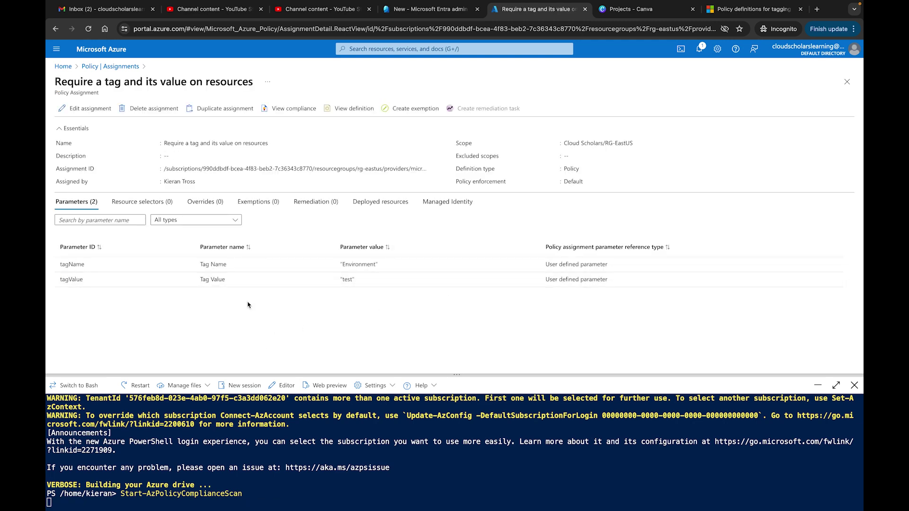
click(299, 110)
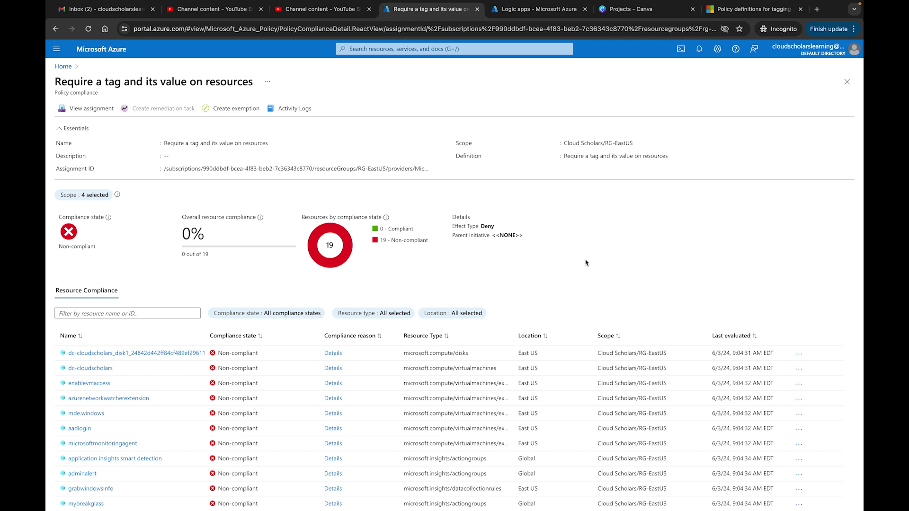
Step: Switch to the Logic apps page in the other portal tab and start creating a new logic app
click(526, 13)
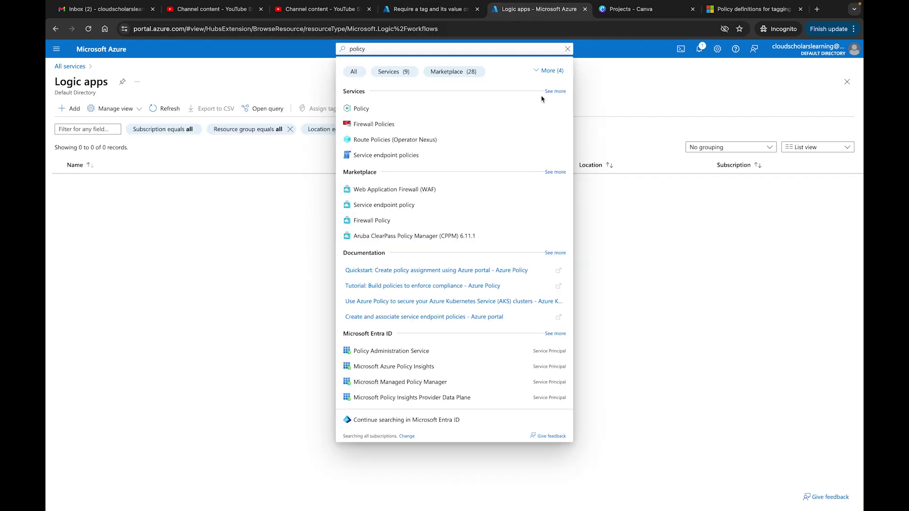
click(671, 346)
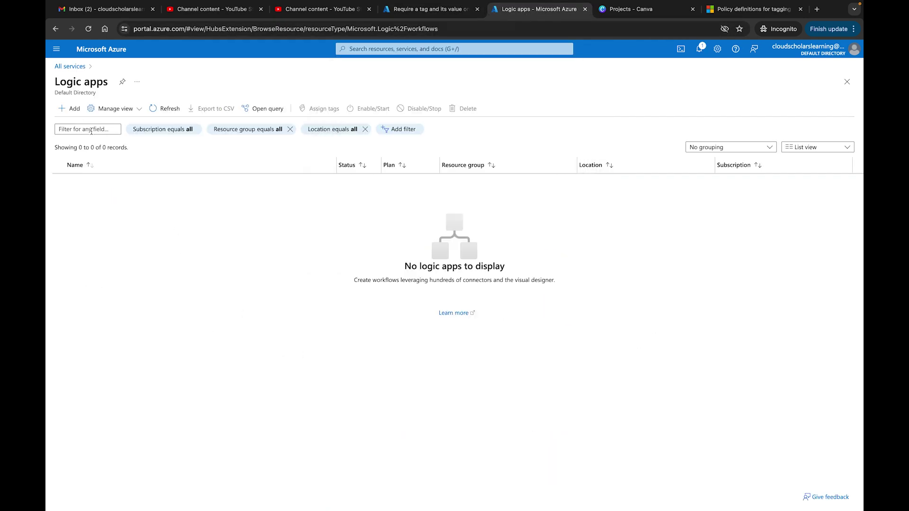
click(71, 108)
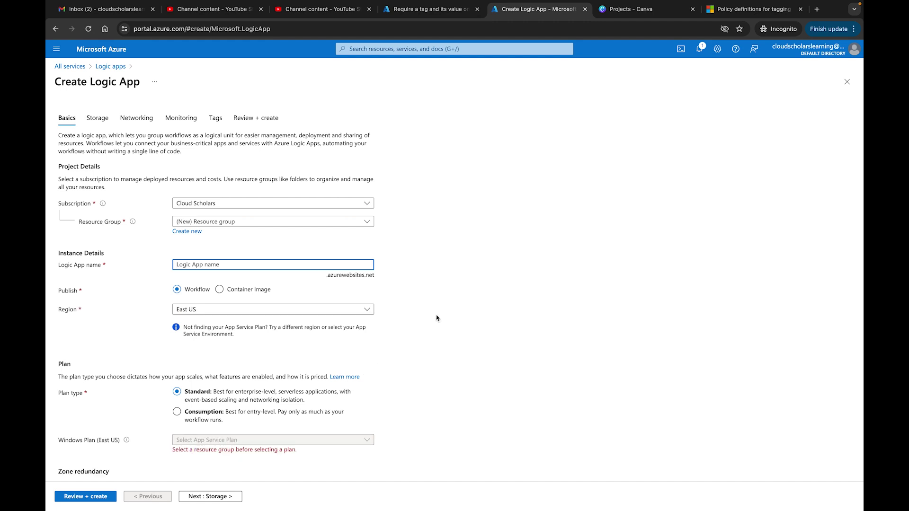
Step: Place the logic app in the RG-EastUS resource group and name it "logictestcloudscholars1"
click(367, 222)
click(229, 297)
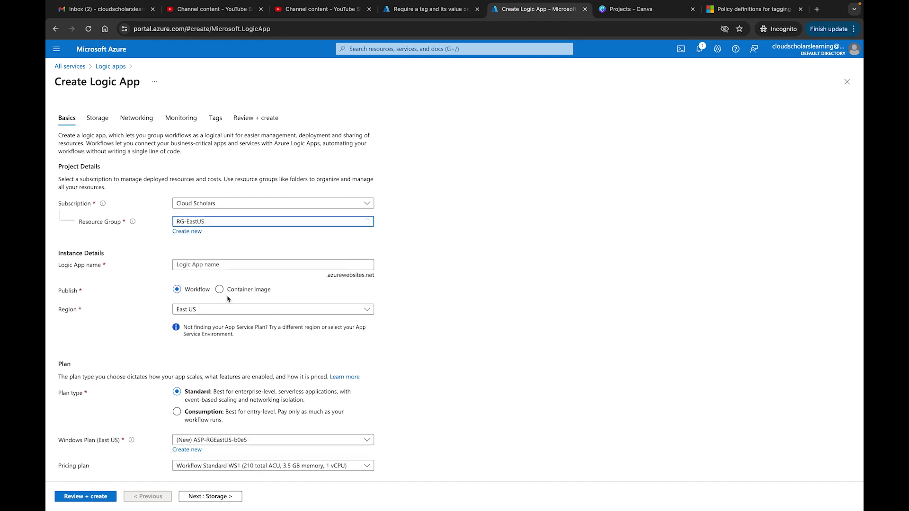
click(271, 264)
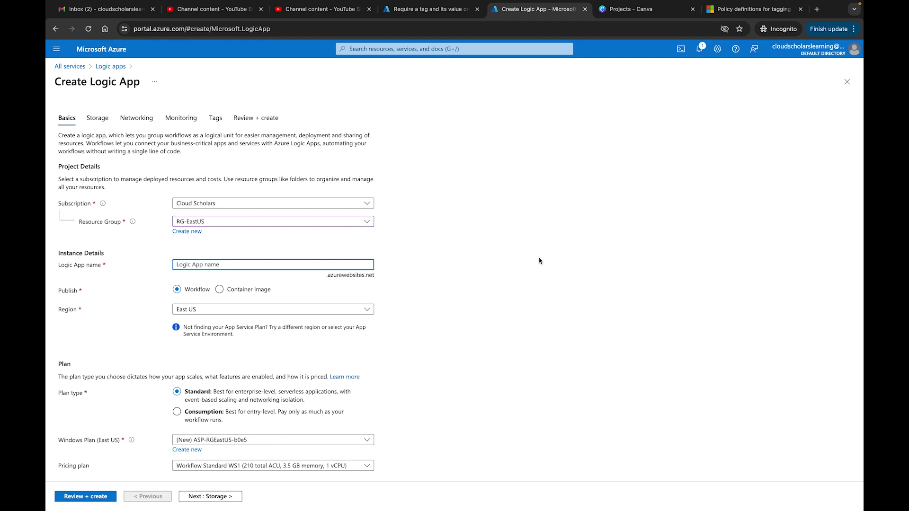
text(logictestcloudscholars1)
scroll(599, 275, down, 2)
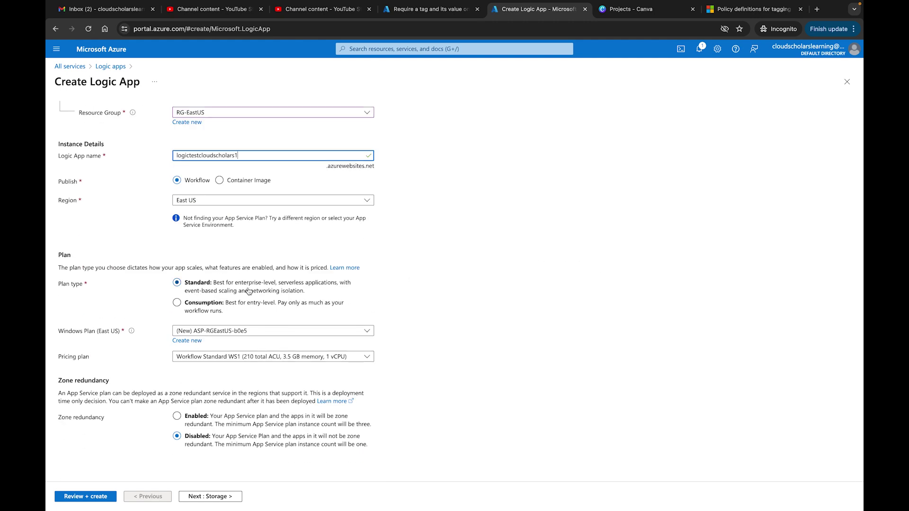
Step: Go through the logic app's Storage, Networking and Monitoring settings with their defaults kept, ending at its tags
click(219, 495)
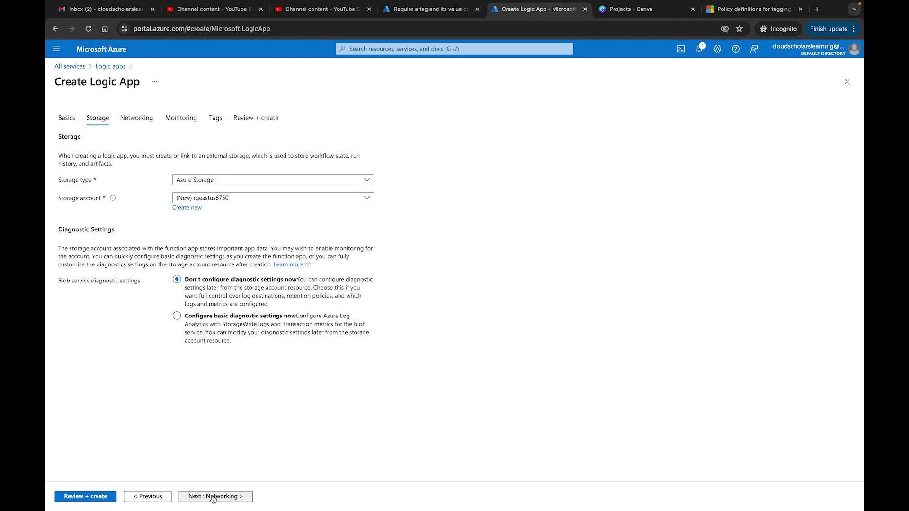
click(372, 179)
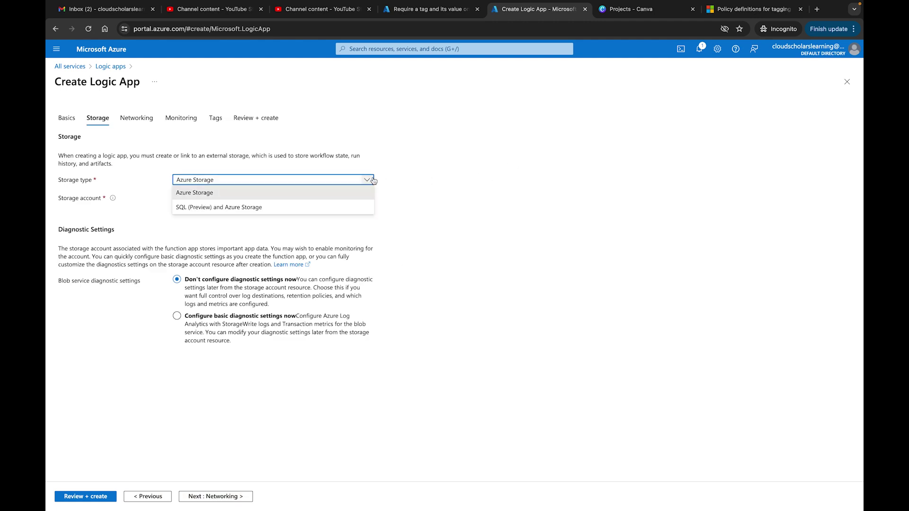
click(373, 180)
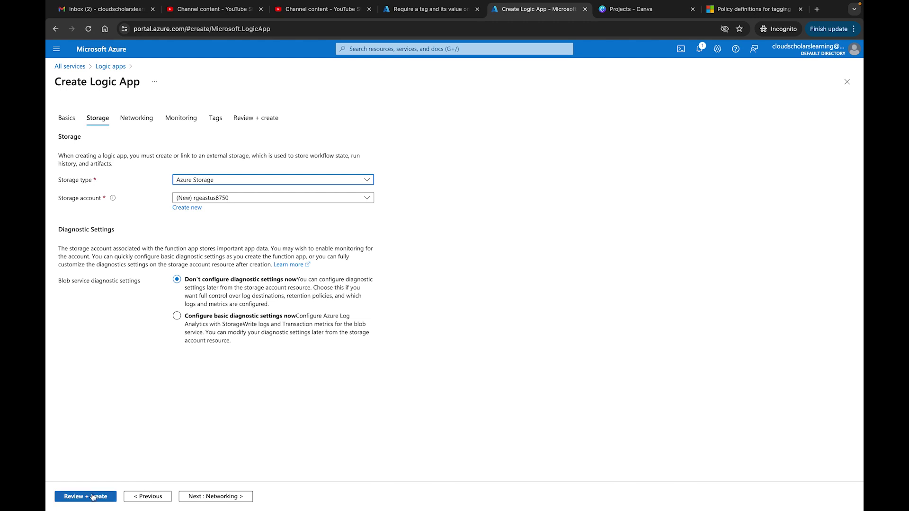
click(221, 496)
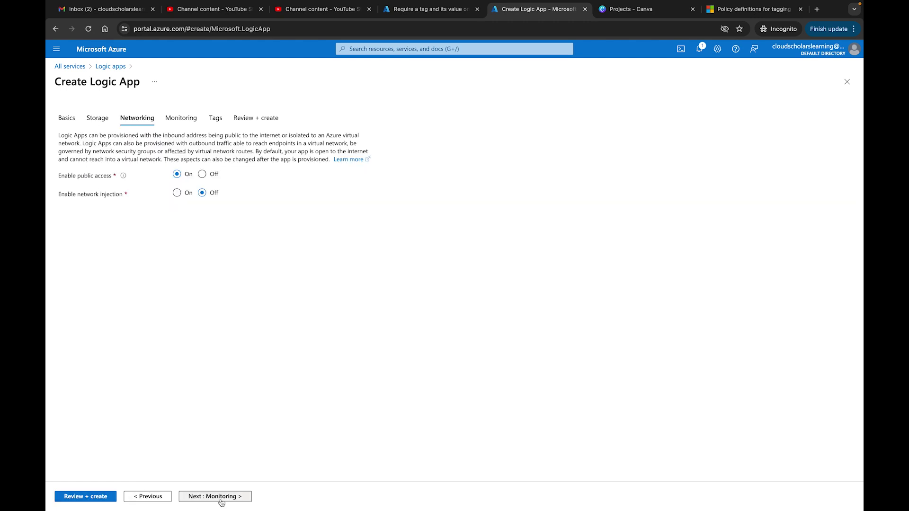
click(226, 497)
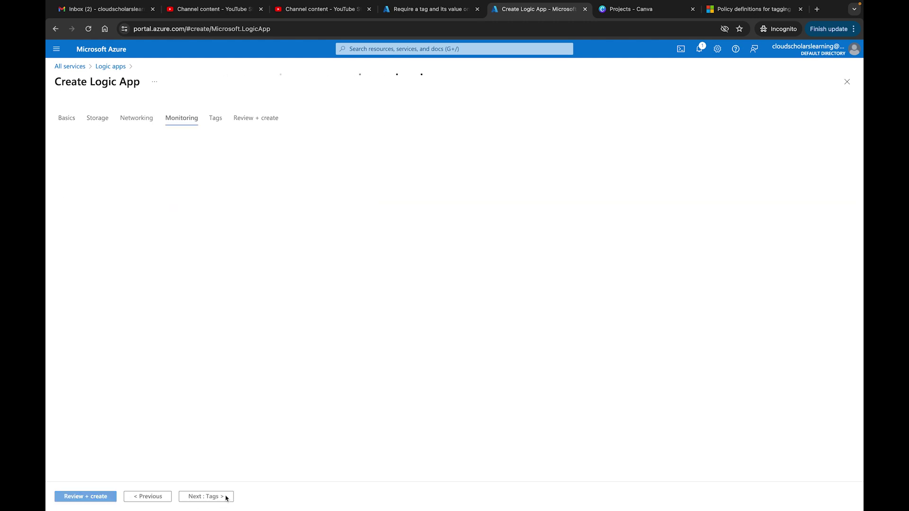
click(227, 497)
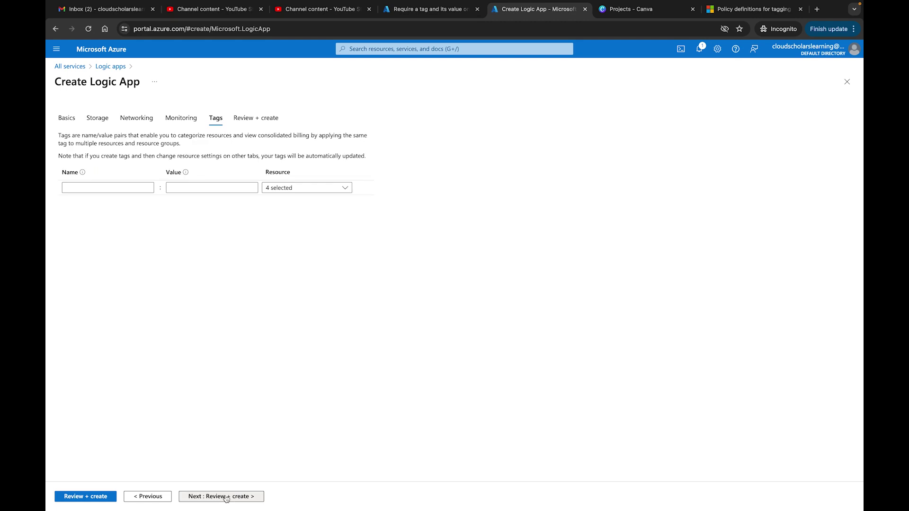
click(147, 496)
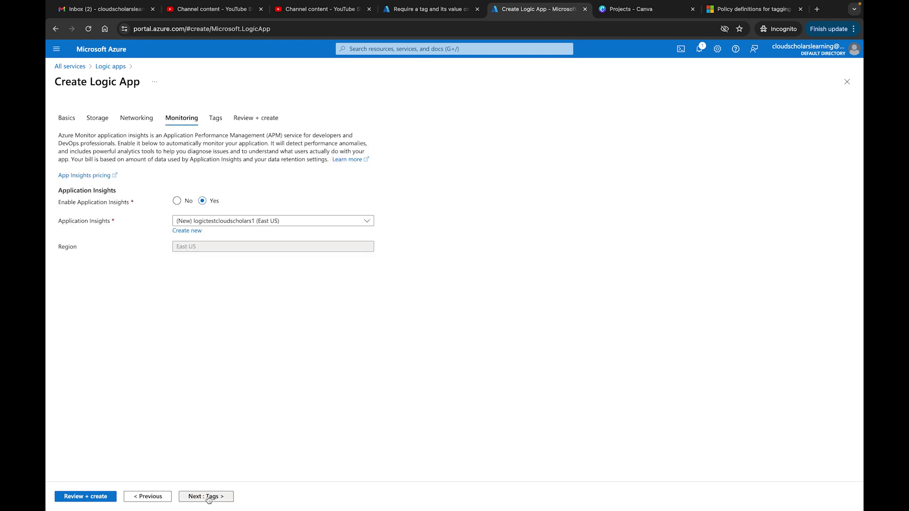
click(208, 497)
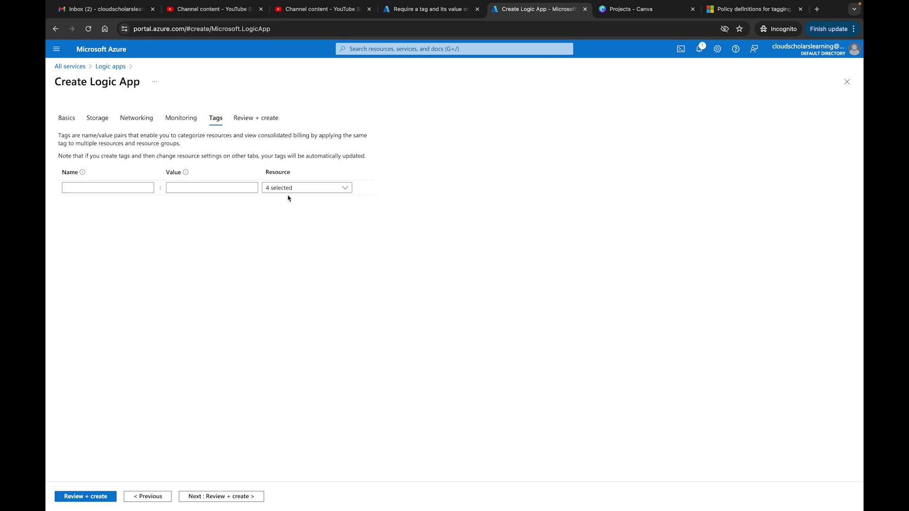
Step: Try to create the logic app without any tags, view the deployment error details, and close them
click(93, 497)
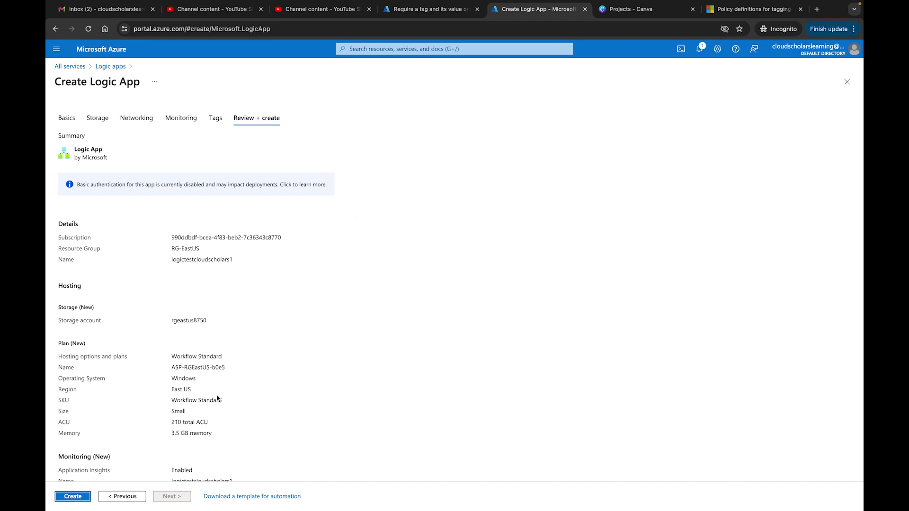
click(73, 496)
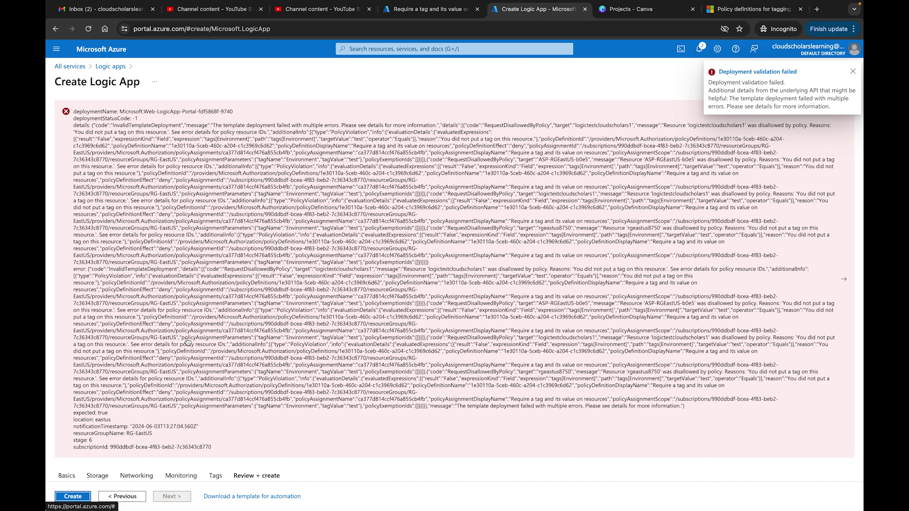
click(85, 113)
scroll(86, 113, up, 3)
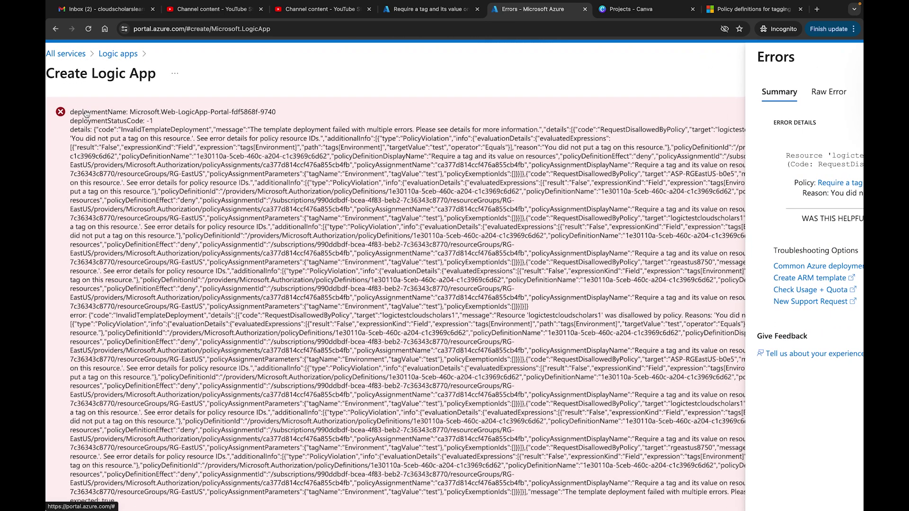
scroll(371, 151, down, 3)
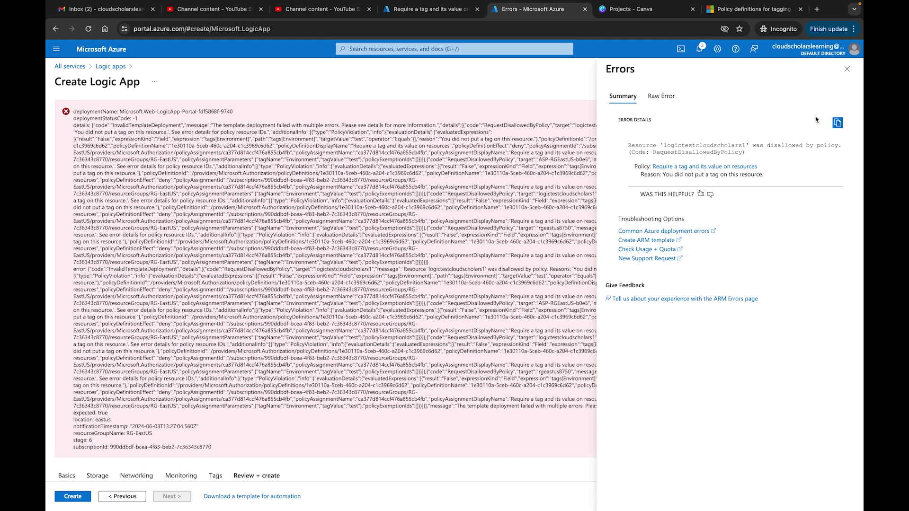
click(847, 69)
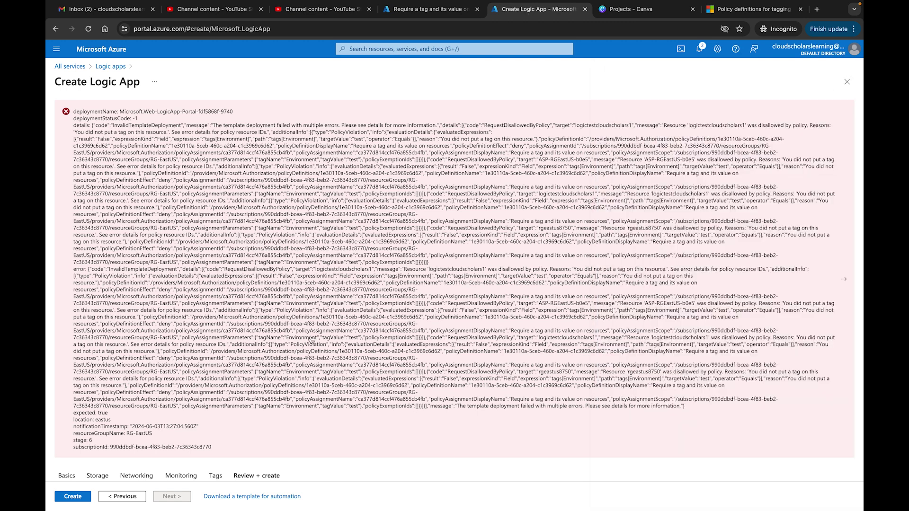
Step: Return to the logic app's tags and add a Region tag with the value eastus
click(130, 496)
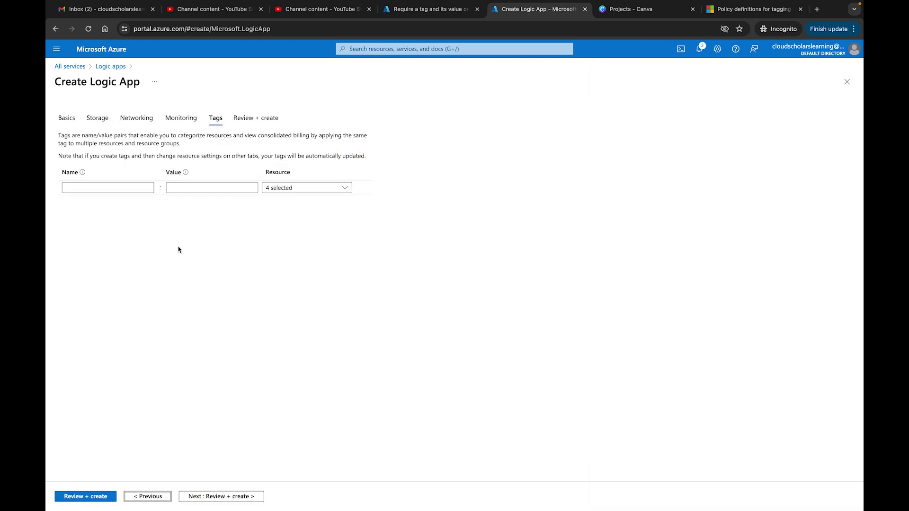
key(Tab)
key(Tab)
key(Tab)
key(Tab)
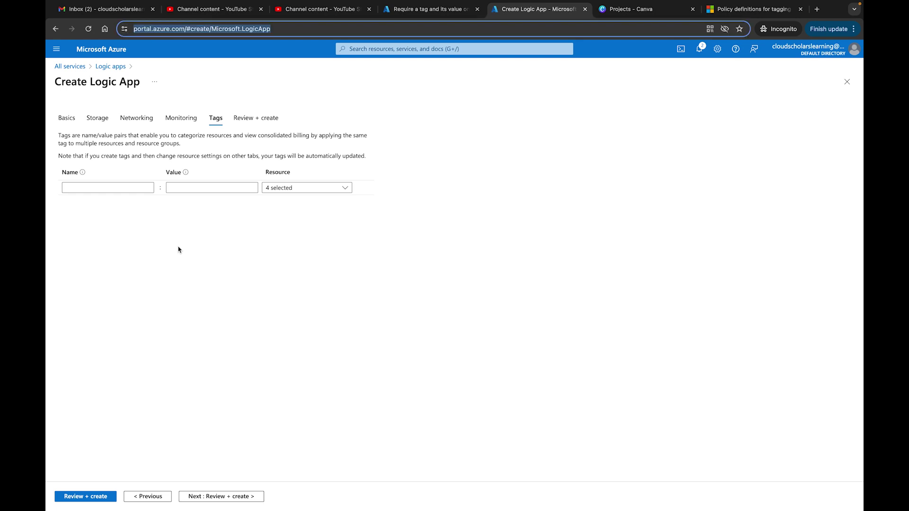
key(Tab)
key(Tab)
key(Tab)
key(Tab)
key(Tab)
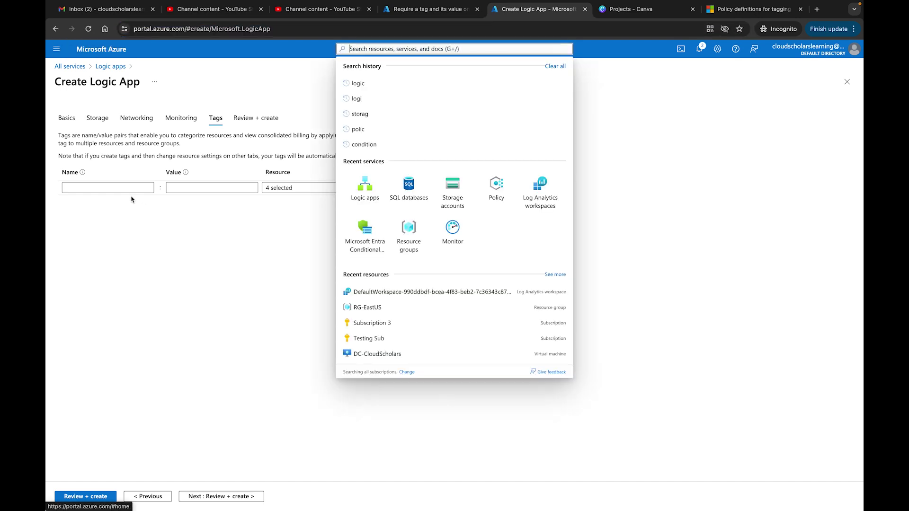
key(Tab)
key(Tab)
key(Tab)
key(Tab)
key(Tab)
key(Tab)
key(Tab)
key(Tab)
key(Tab)
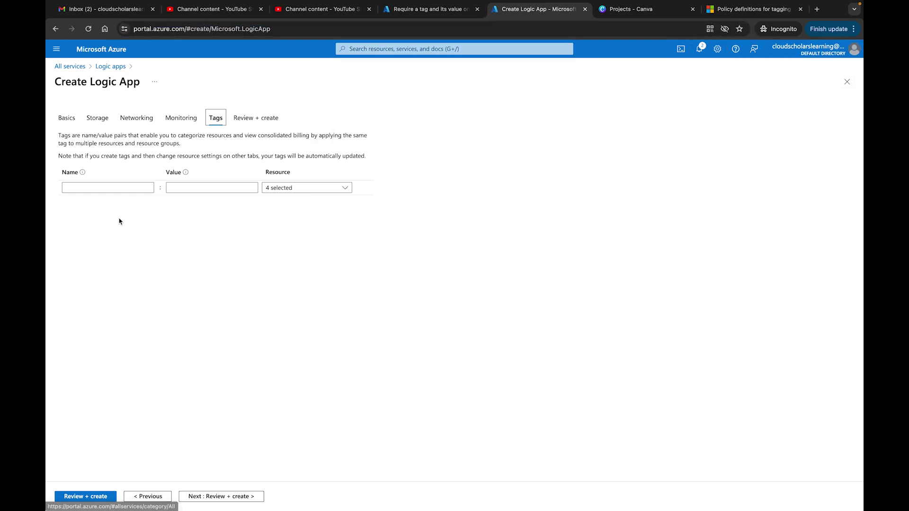
key(Tab)
key(Tab)
key(Tab)
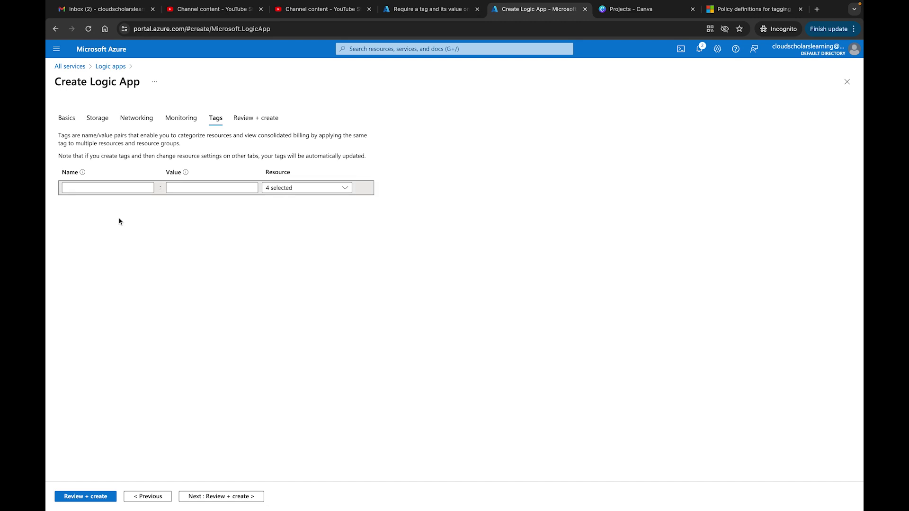
click(102, 189)
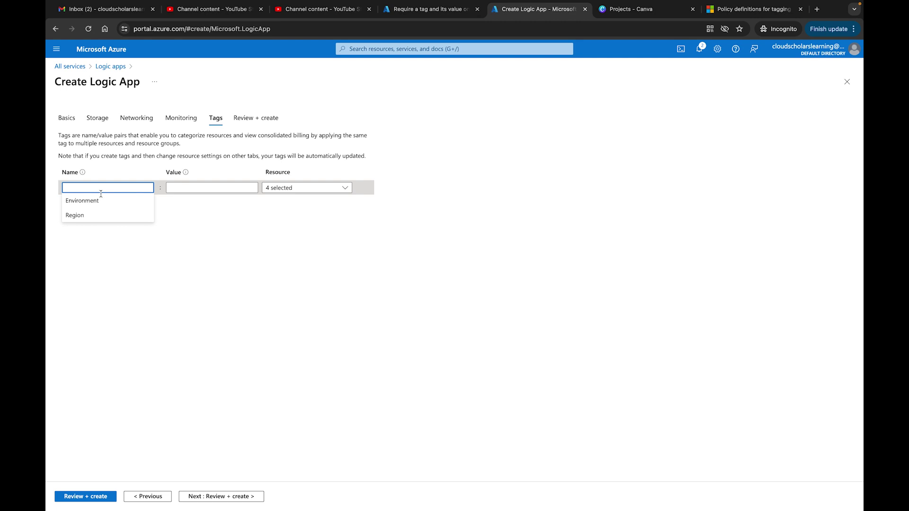
click(88, 218)
click(195, 189)
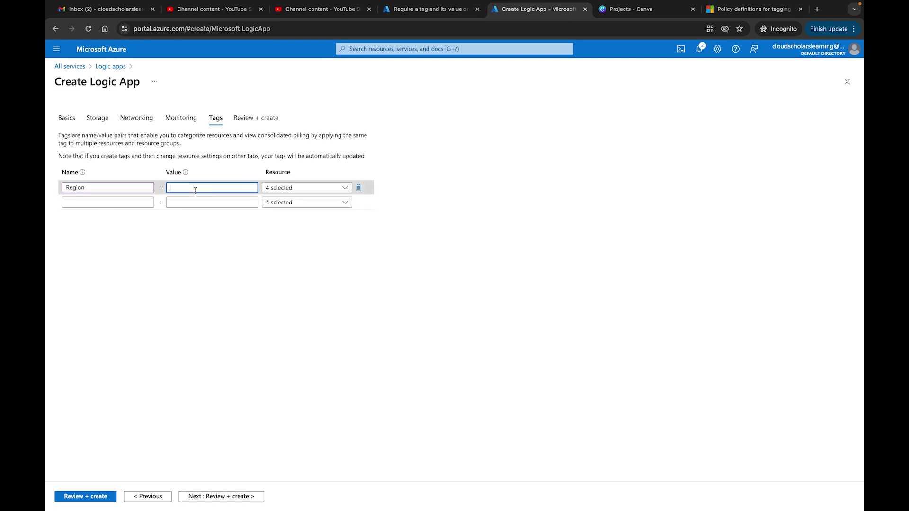
text(eastus)
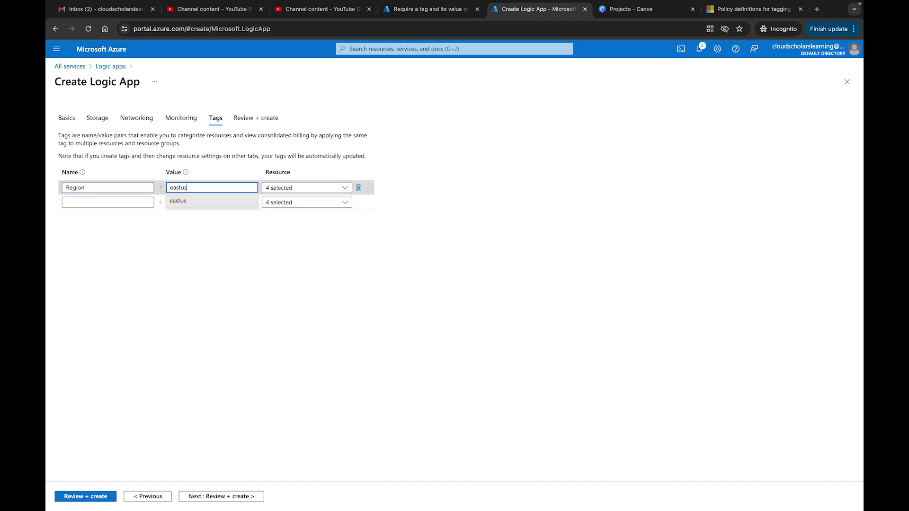
click(303, 281)
Step: Try to create the logic app with only the Region tag and open the deployment error details
click(94, 493)
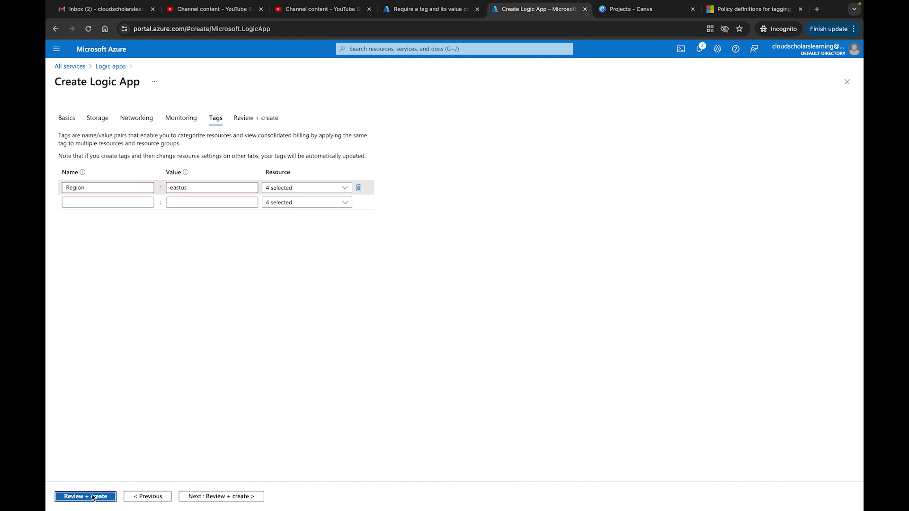
click(77, 499)
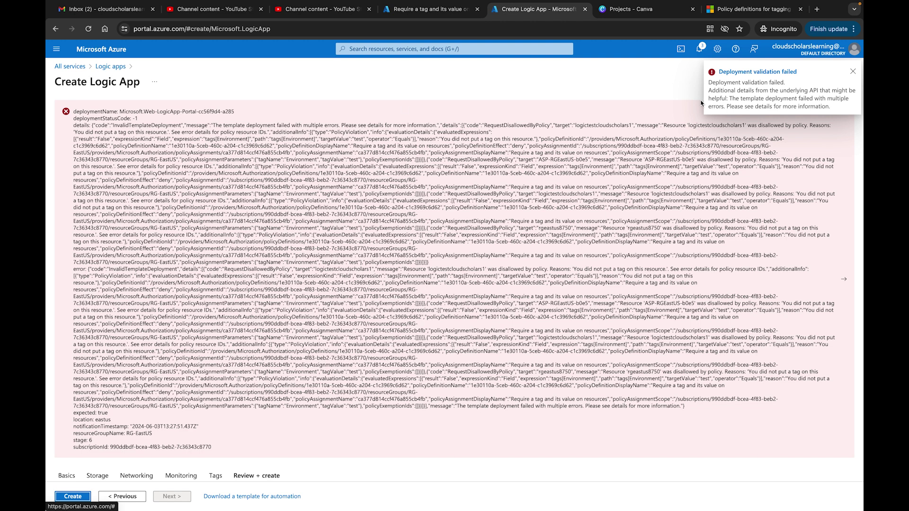
click(615, 157)
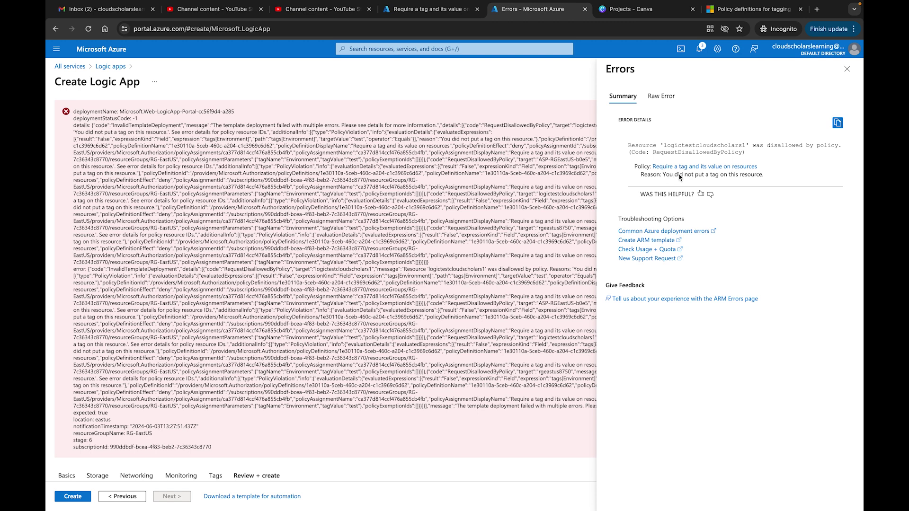
Step: Switch to the other portal tab and open the "Require a tag and its value on resources" assignment from the policy assignments
click(416, 10)
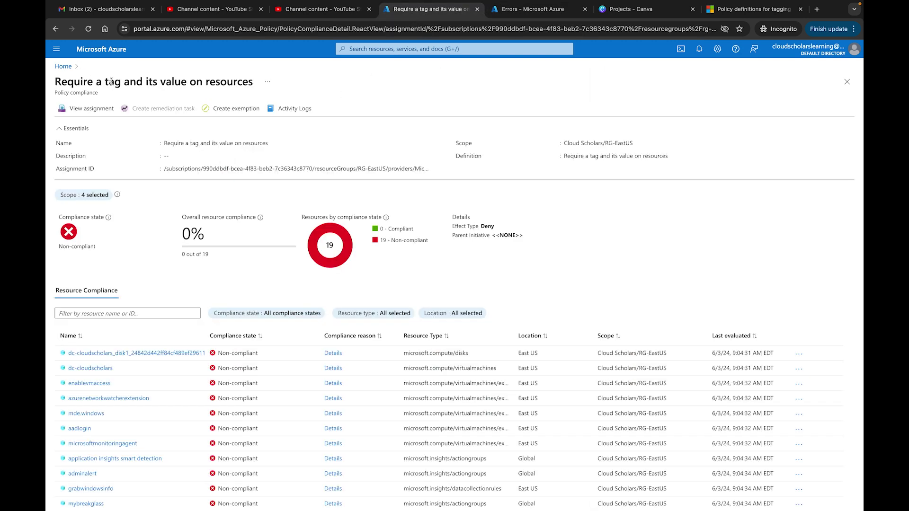
click(62, 67)
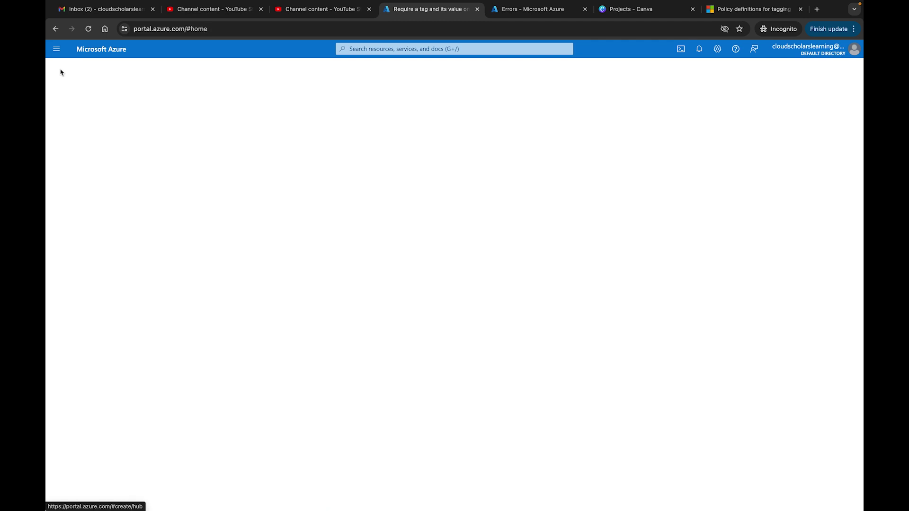
click(283, 102)
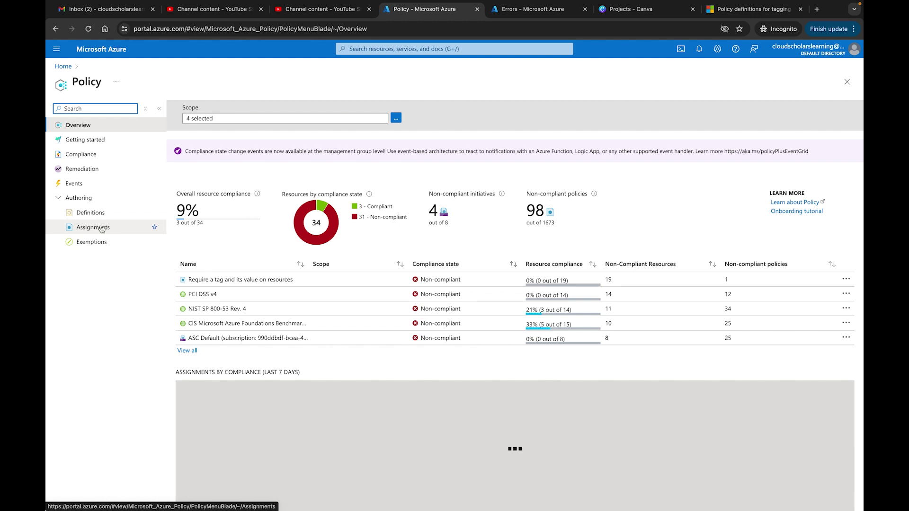
click(89, 213)
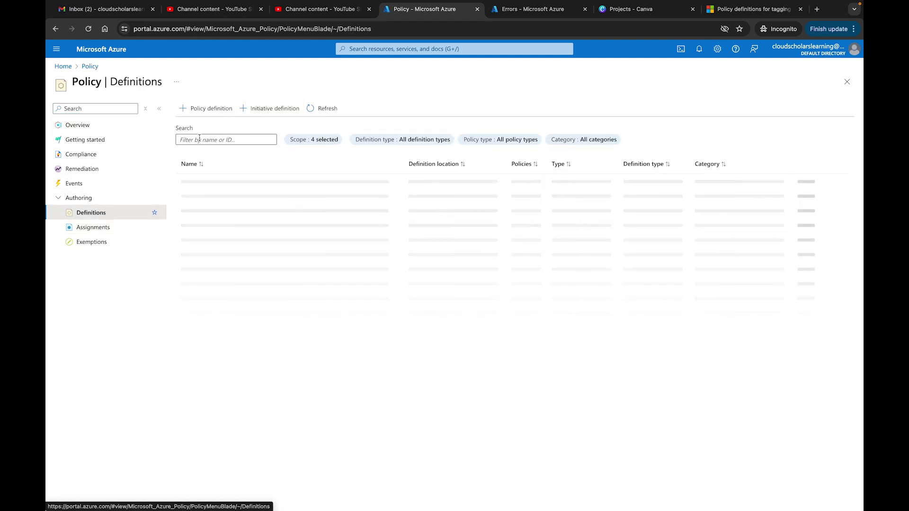
key(Tab)
key(Tab)
key(Tab)
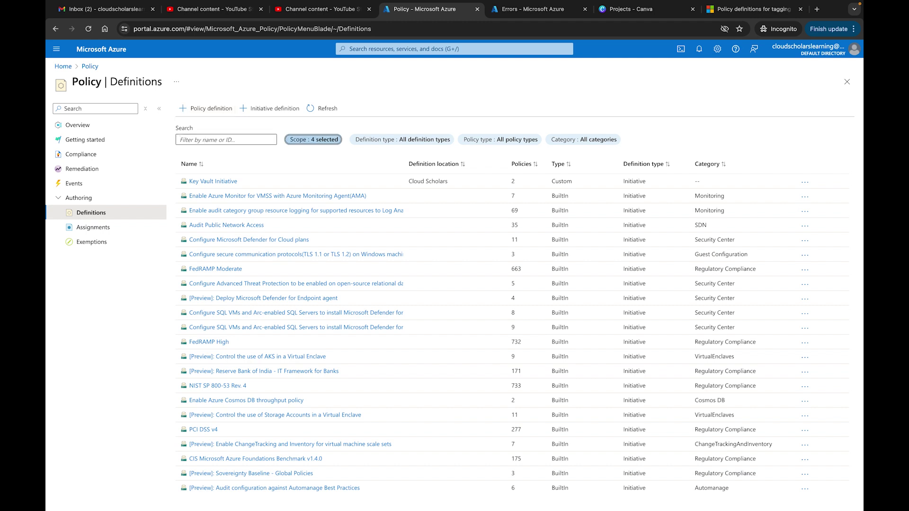
click(87, 228)
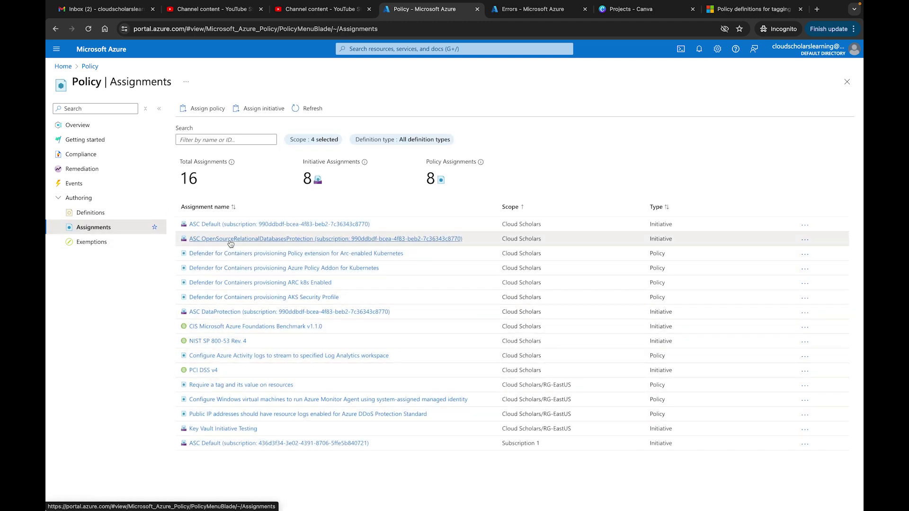
click(219, 384)
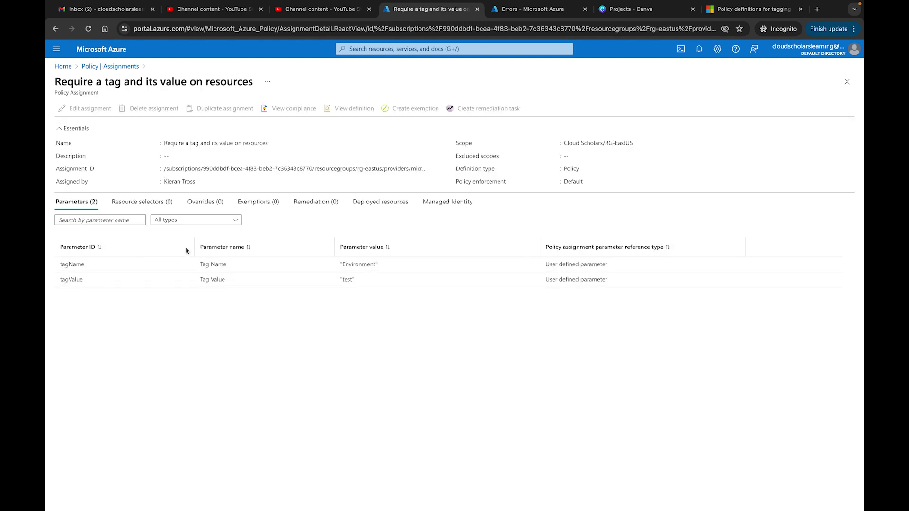
Step: Open the assigned policy's definition, examine its JSON parameters and rule, and return to the assignment
click(353, 110)
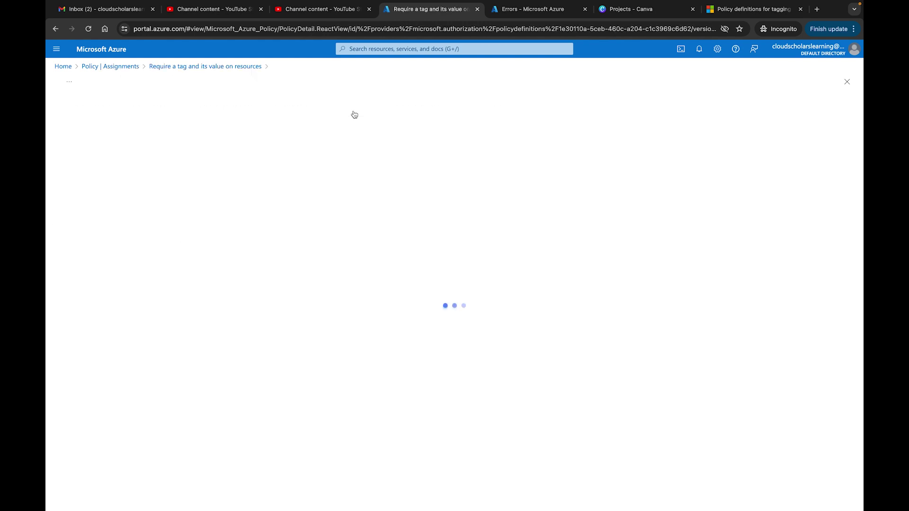
scroll(208, 345, down, 2)
scroll(208, 344, down, 7)
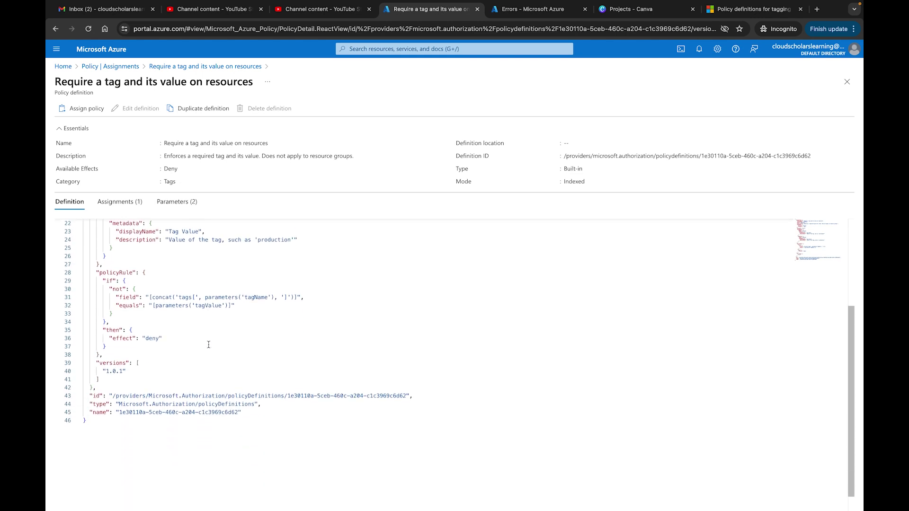
scroll(208, 344, up, 7)
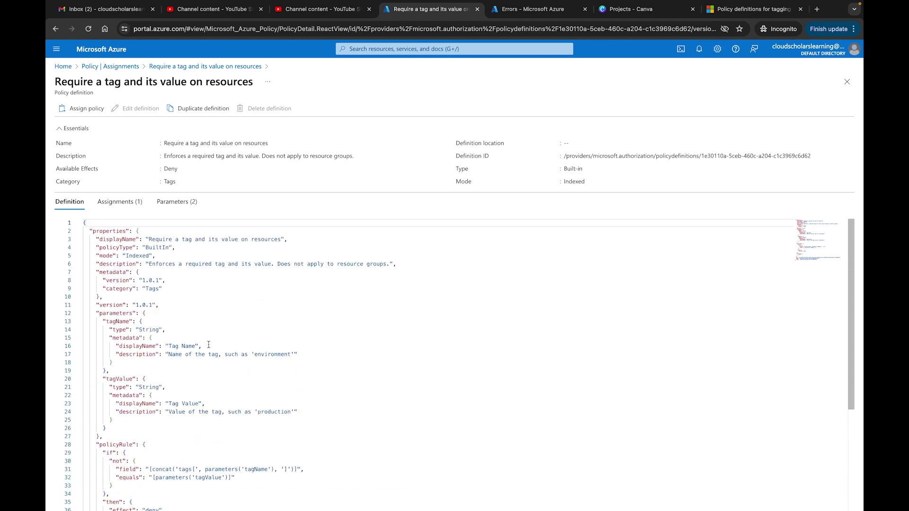
click(220, 69)
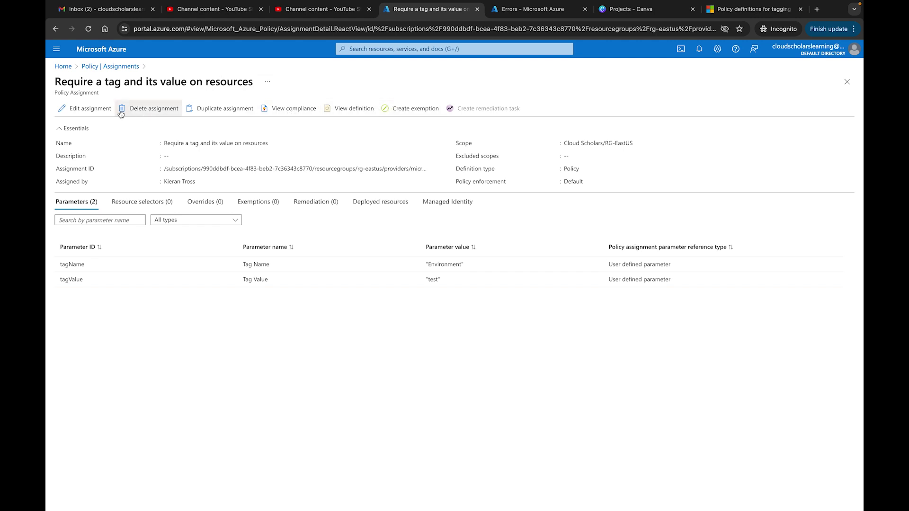
Step: Open the "Require a tag and its value on resources" assignment for editing and review its non-compliance message, advanced settings and parameters
click(95, 111)
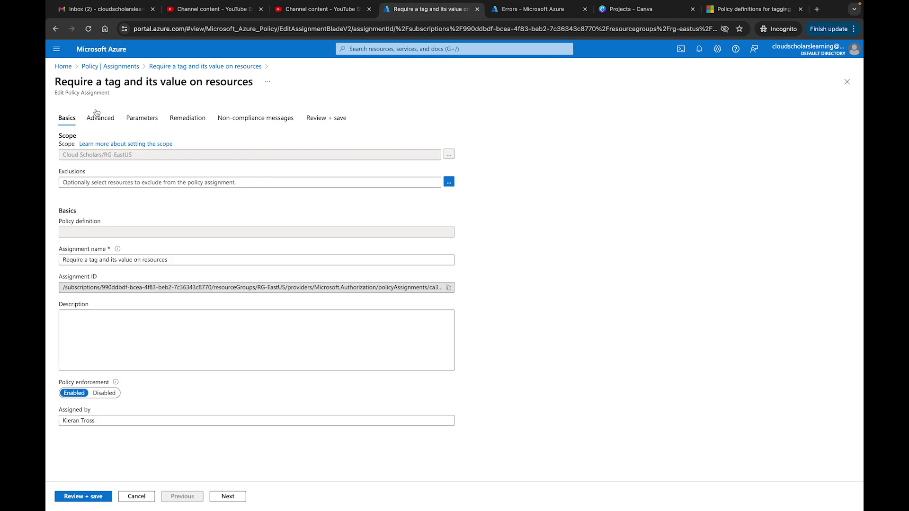
click(196, 123)
click(267, 119)
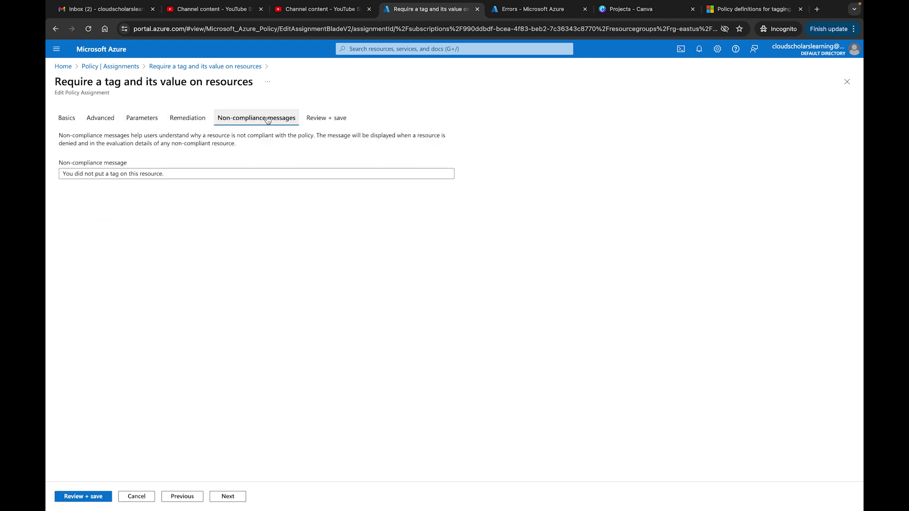
click(117, 120)
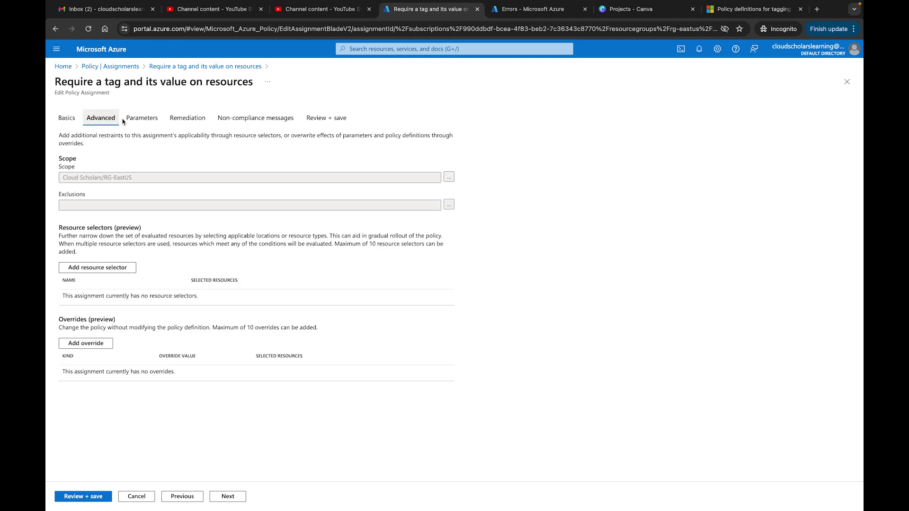
click(147, 122)
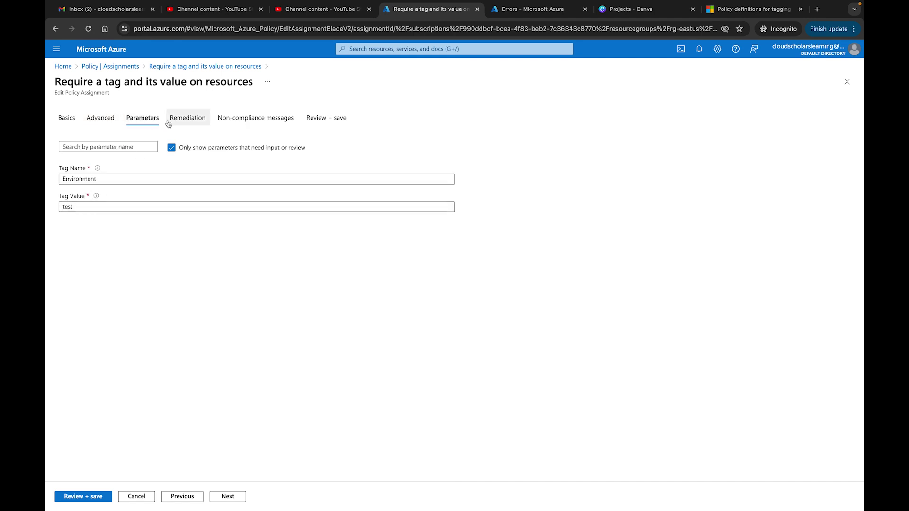
Step: Append 'Please input "Environment" and "test".' to the assignment's non-compliance message and save the policy assignment
click(241, 122)
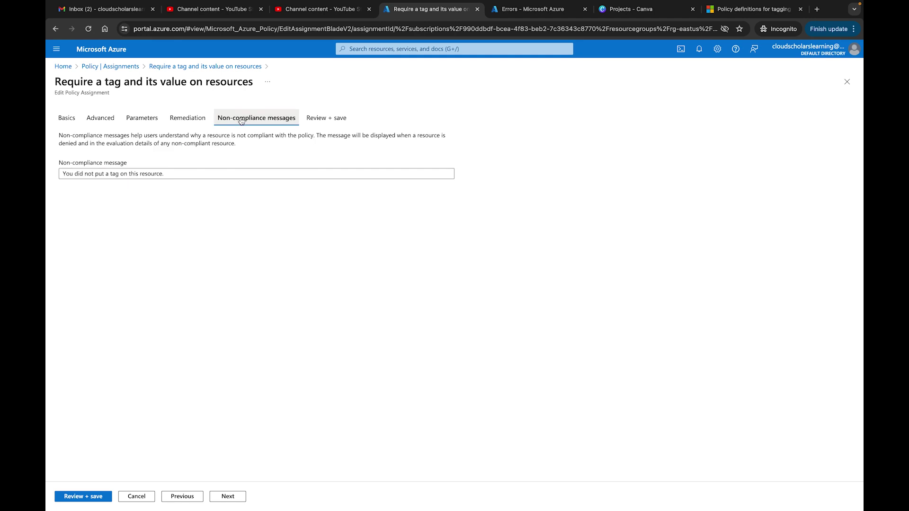
click(198, 173)
text(Please input "Enviro)
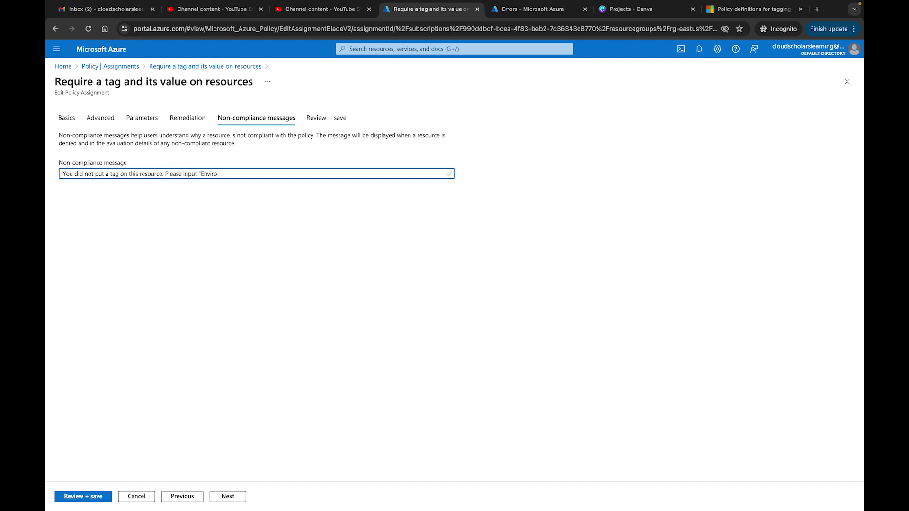
text(nment" and "tet)
key(BackSpace)
text(st")
click(90, 497)
click(90, 497)
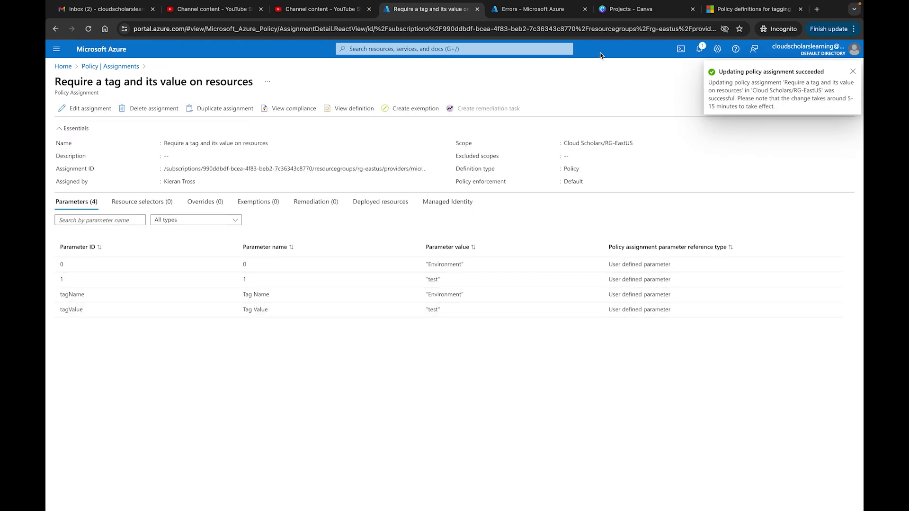
Step: Return to the logic app creation, replace its Region tag with Environment: test, and create the logic app
click(540, 12)
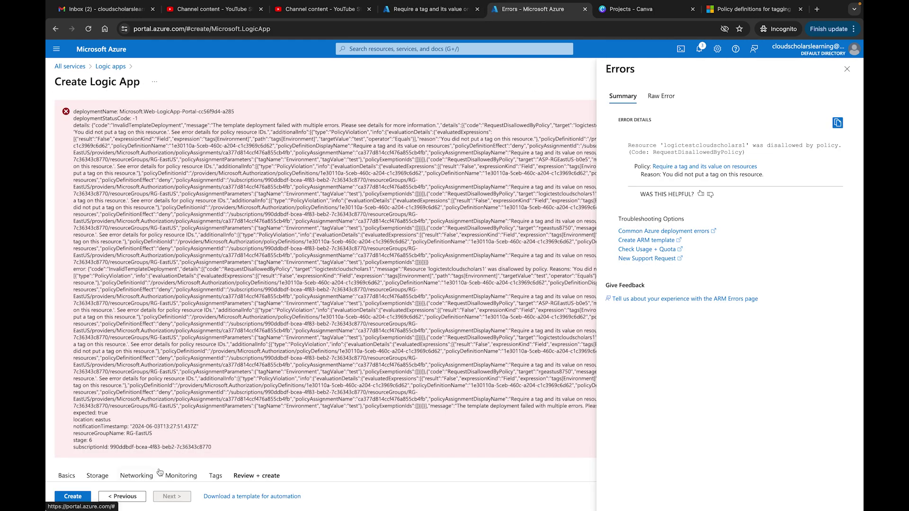
click(215, 476)
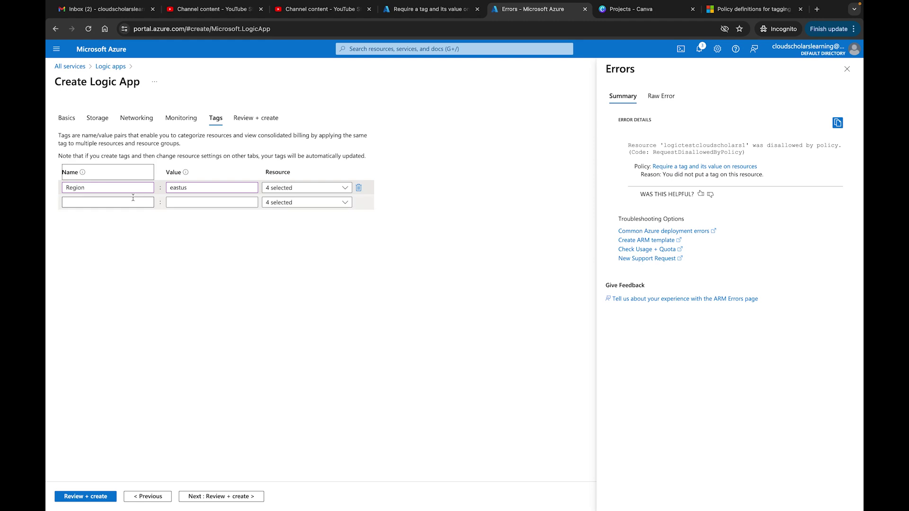
click(88, 188)
double_click(88, 187)
text(Environment)
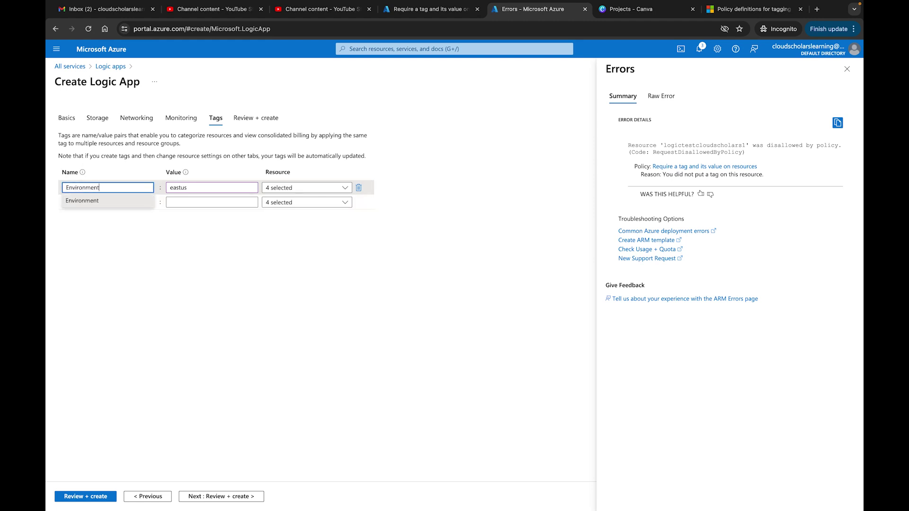
key(Tab)
text(test)
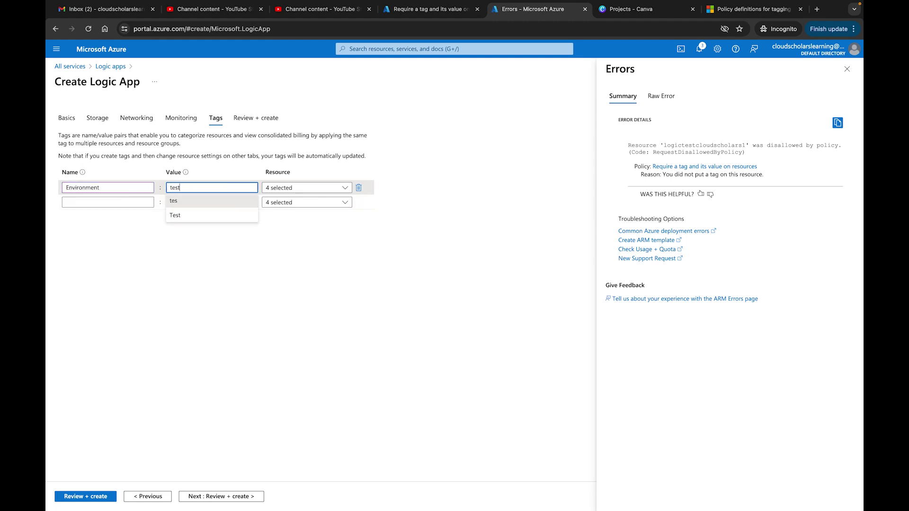
click(234, 246)
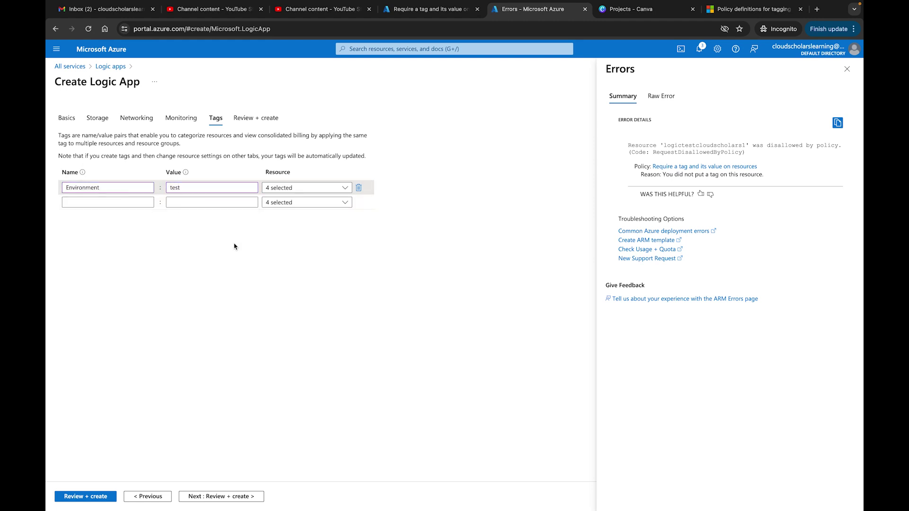
click(90, 498)
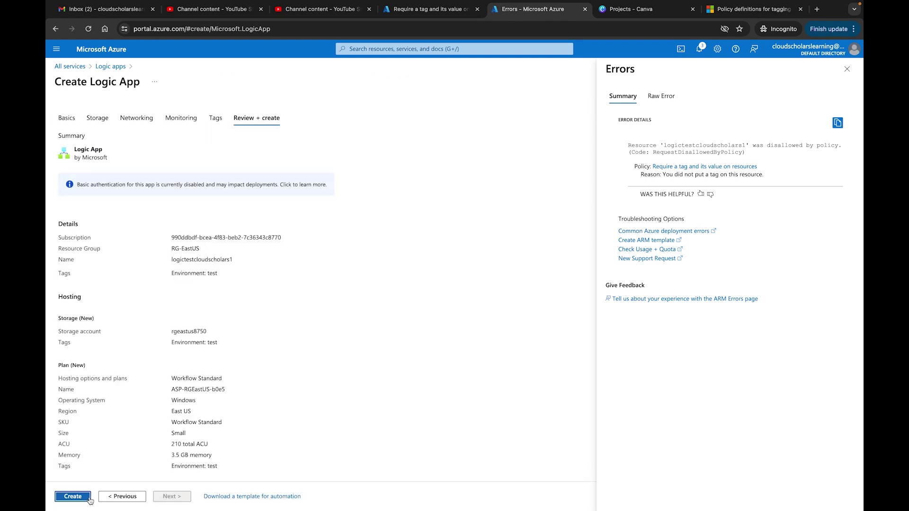
click(89, 497)
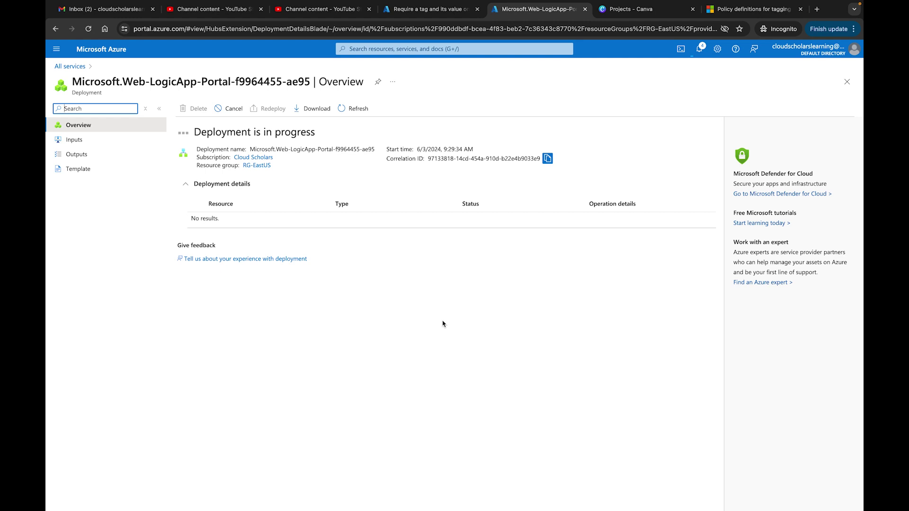
Step: Switch back to the policy assignment, open it for editing and check its non-compliance message
click(437, 9)
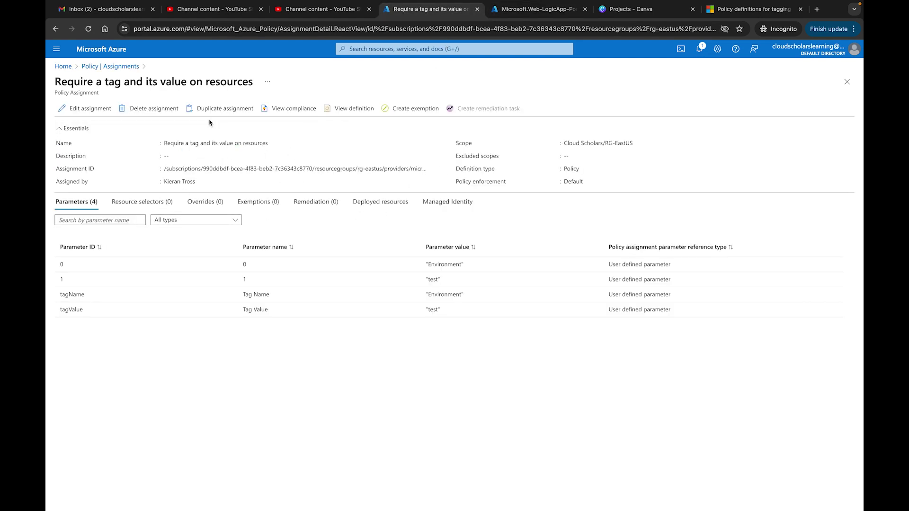
click(94, 110)
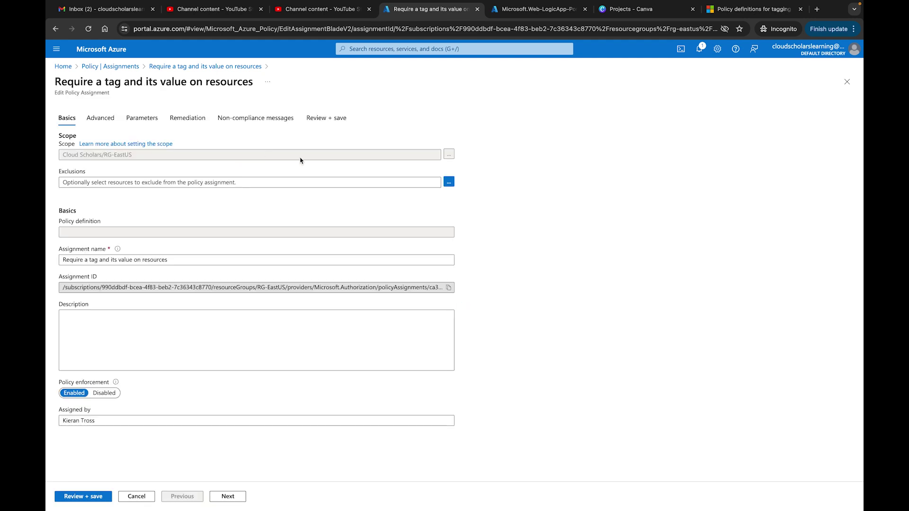
click(256, 121)
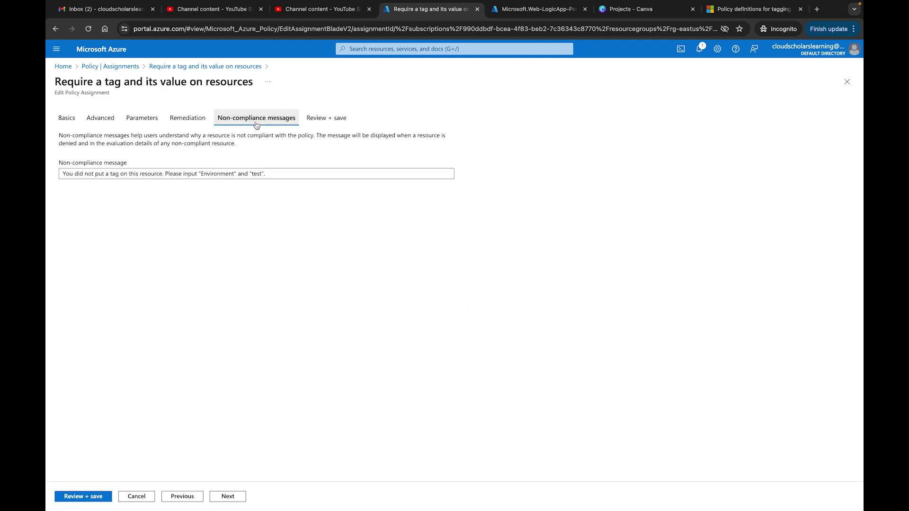